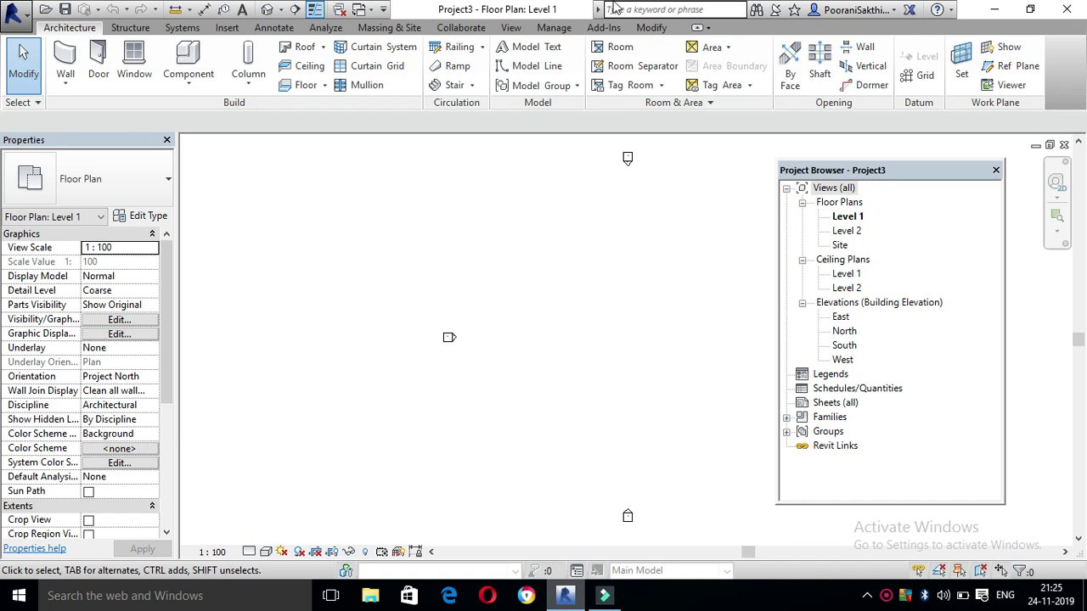
Open the Level 1 floor plan view
click(853, 219)
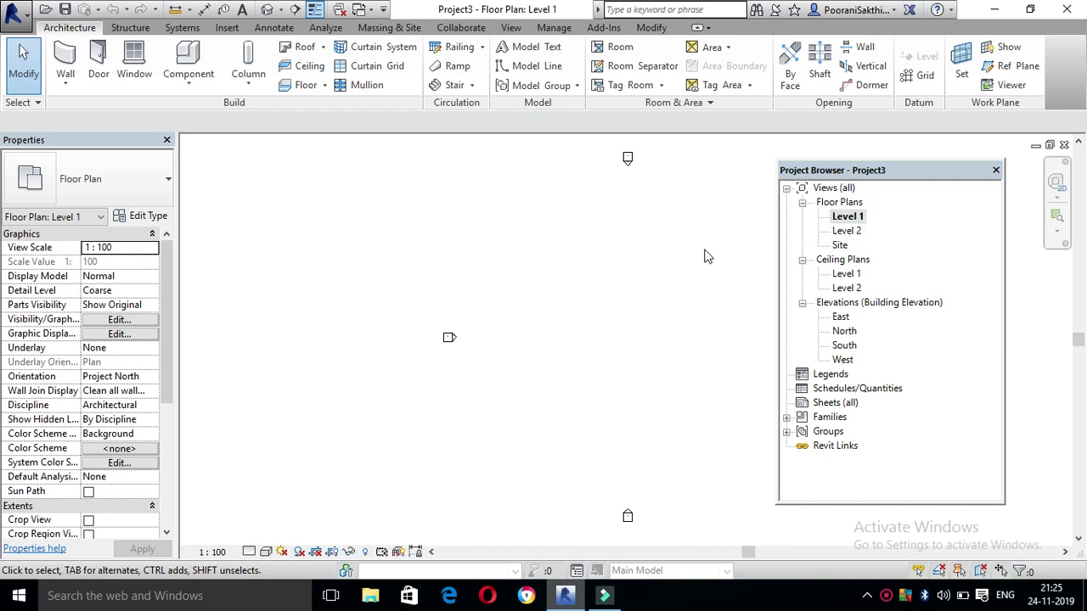
scroll(396, 272, down, 2)
scroll(489, 238, up, 1)
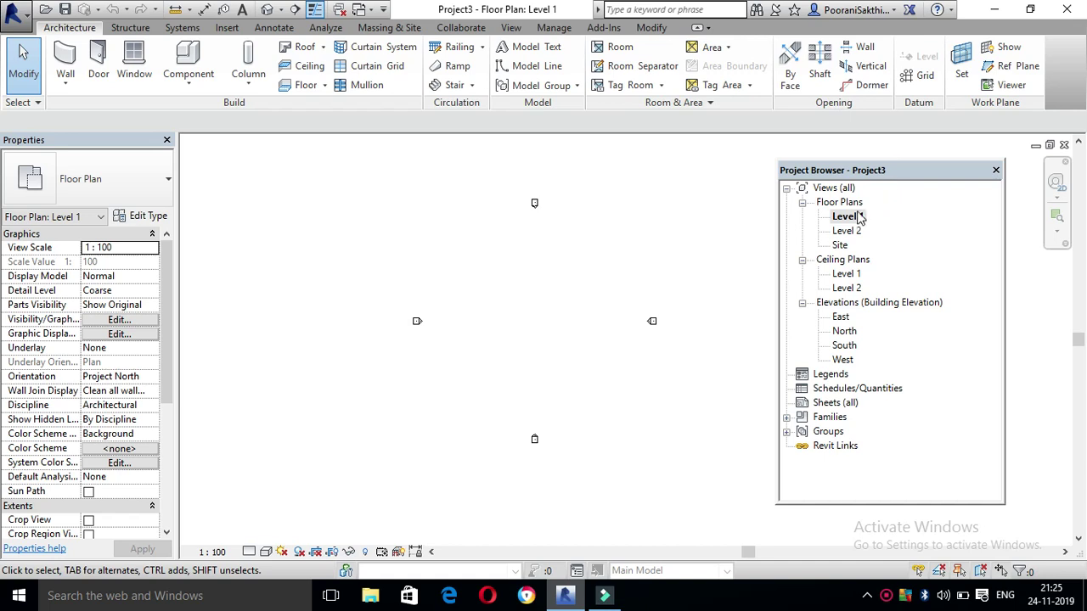
scroll(450, 296, down, 2)
scroll(522, 281, up, 2)
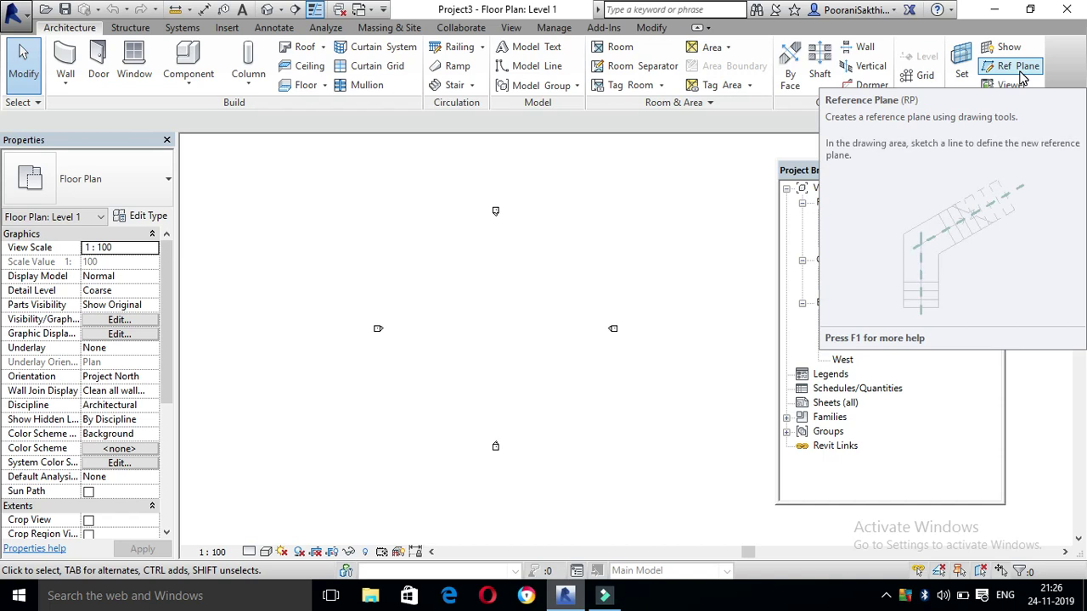
Set the mass display mode to Show Mass Form and Floors
click(382, 27)
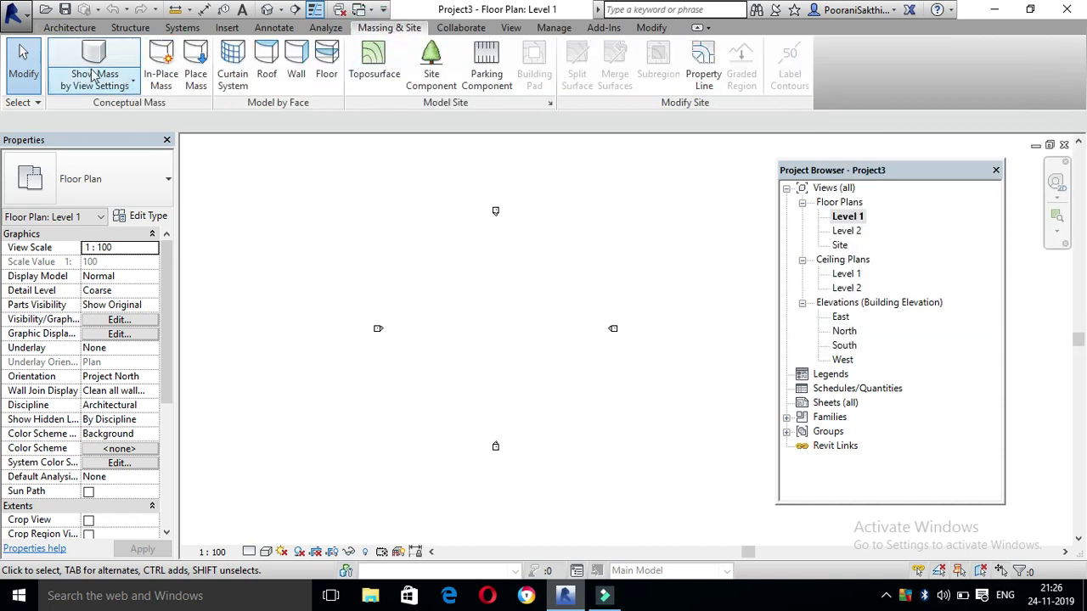
click(123, 88)
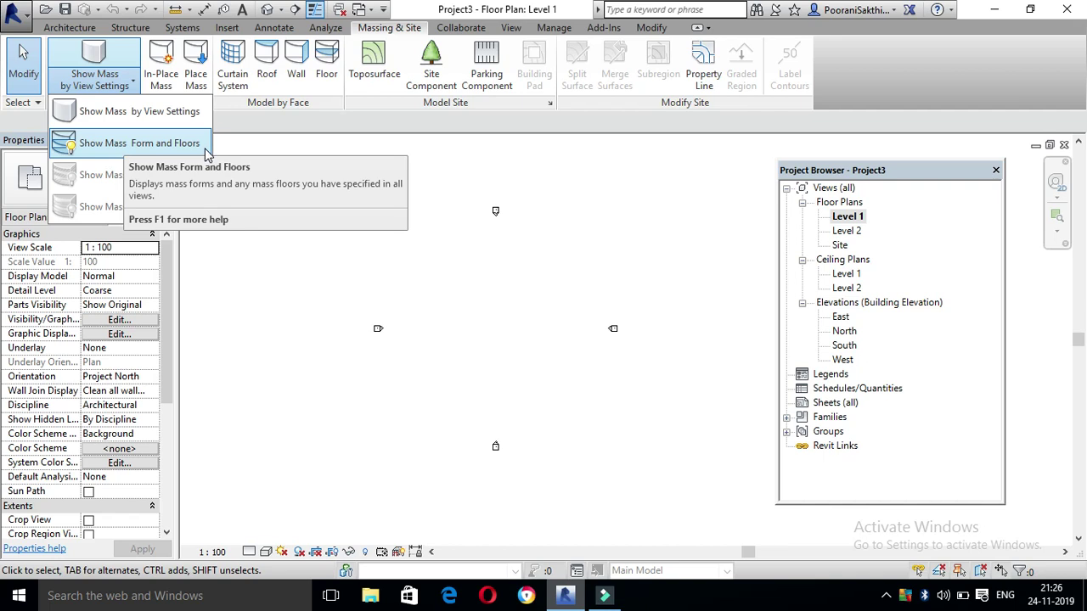
click(200, 146)
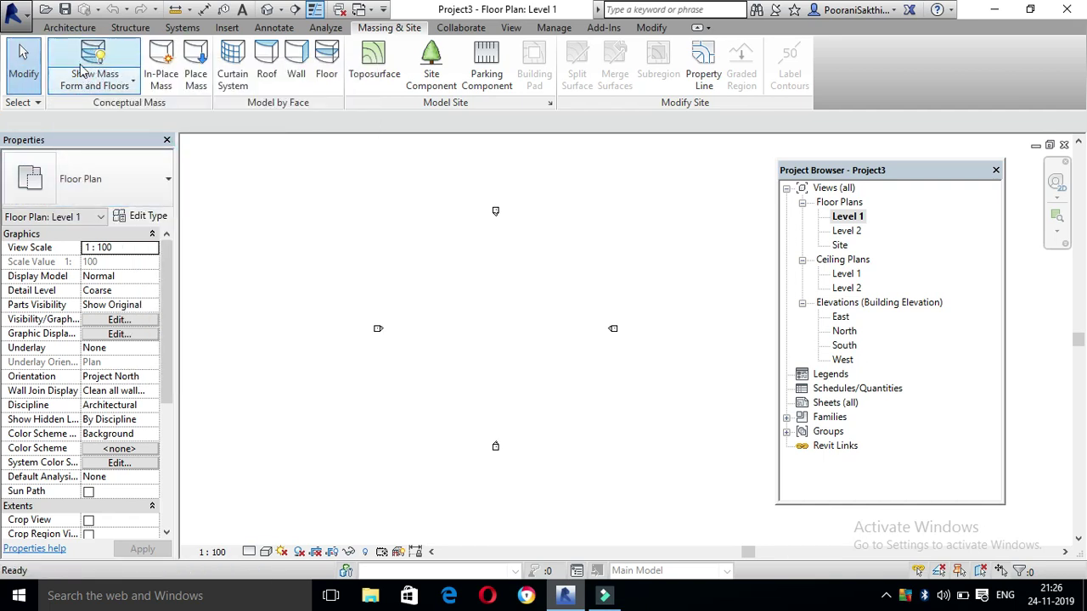
click(70, 27)
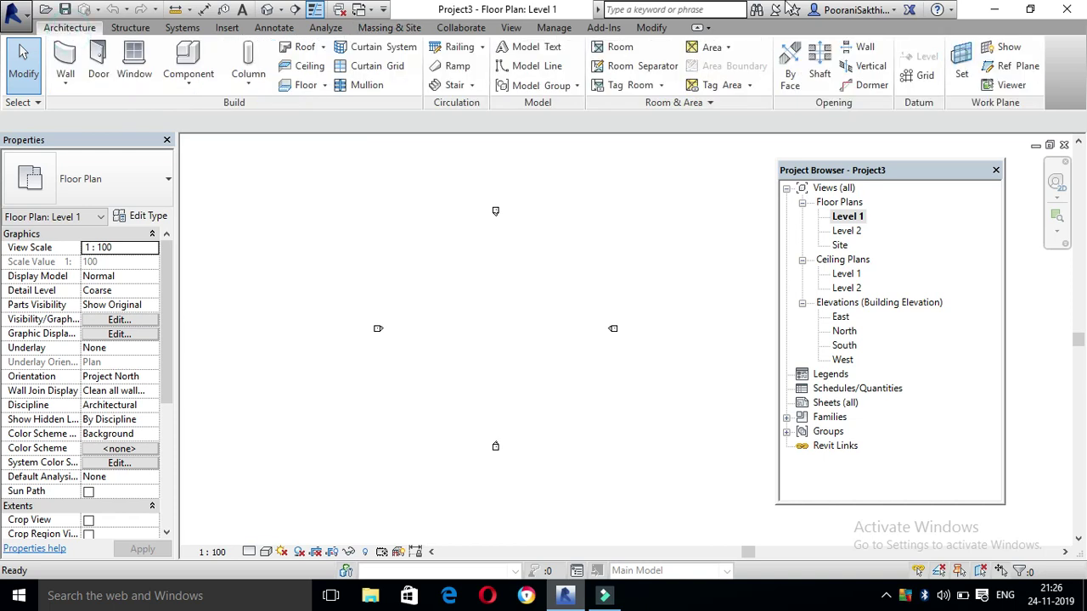
Draw a horizontal reference plane across the Level 1 plan
click(1023, 65)
scroll(699, 353, up, 2)
click(217, 320)
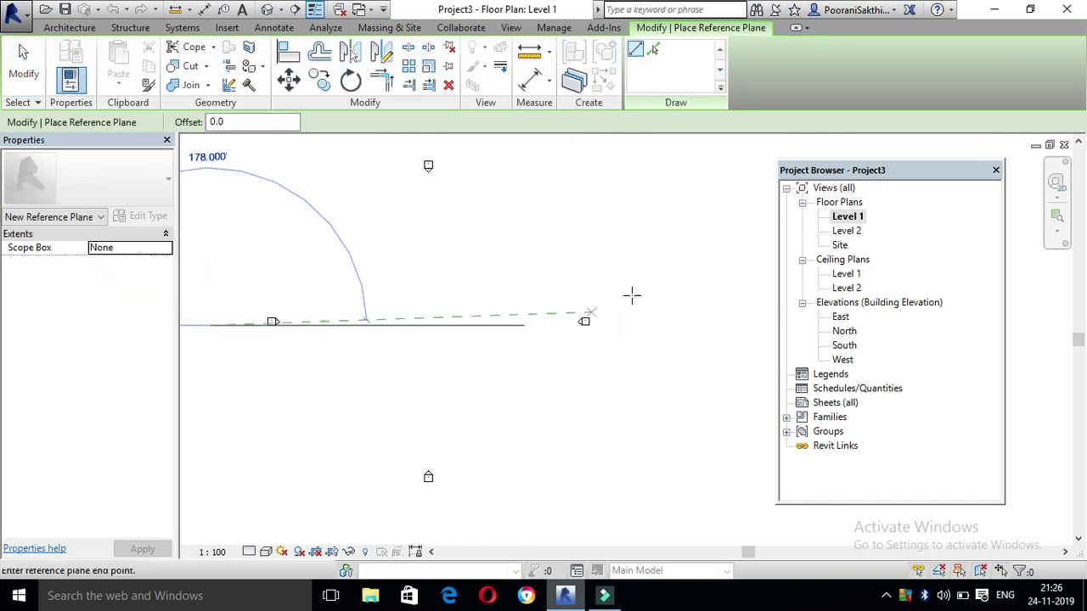
click(623, 323)
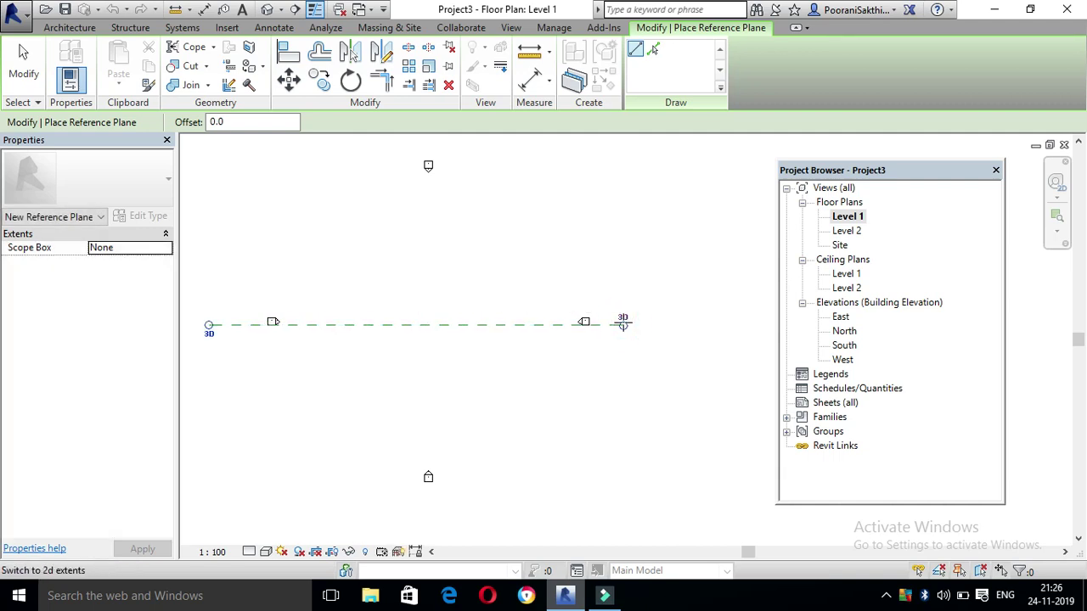
key(Escape)
key(Escape)
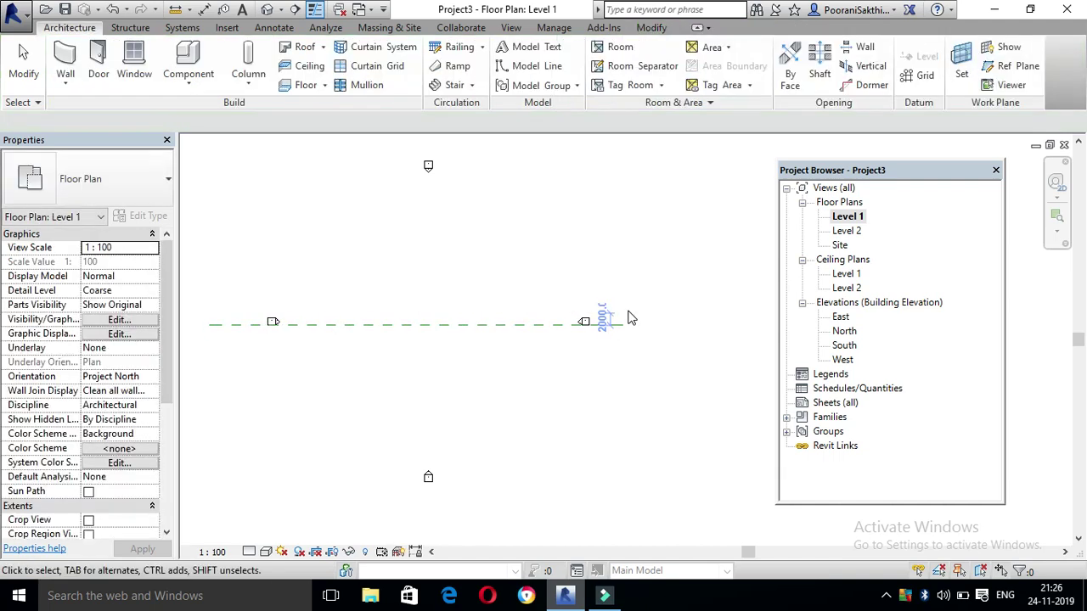
Draw a vertical grid line crossing the reference plane near the centre
click(924, 73)
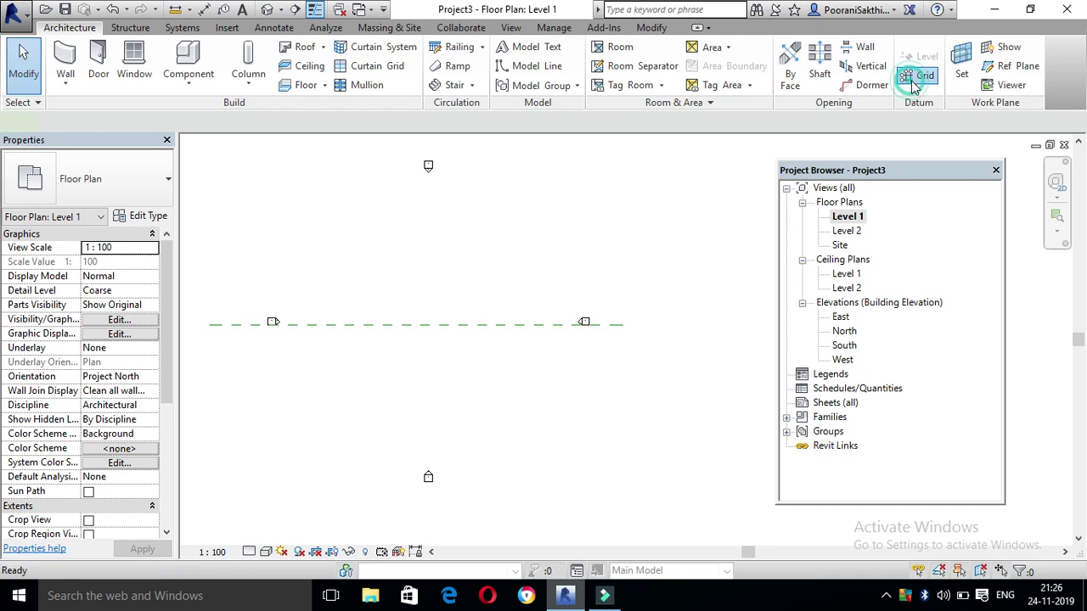
click(430, 210)
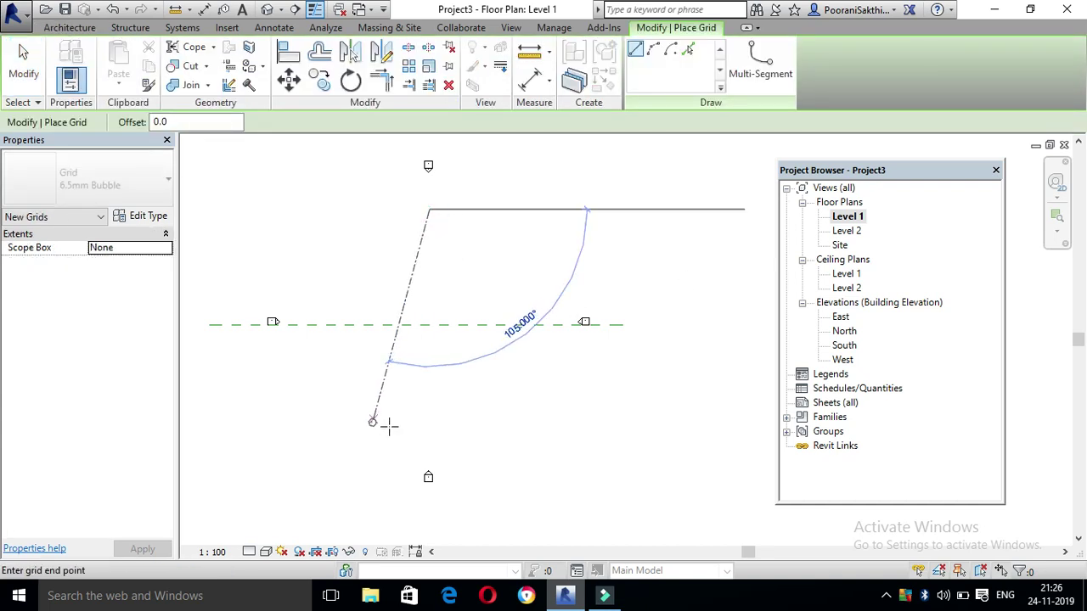
click(429, 436)
key(Escape)
key(Escape)
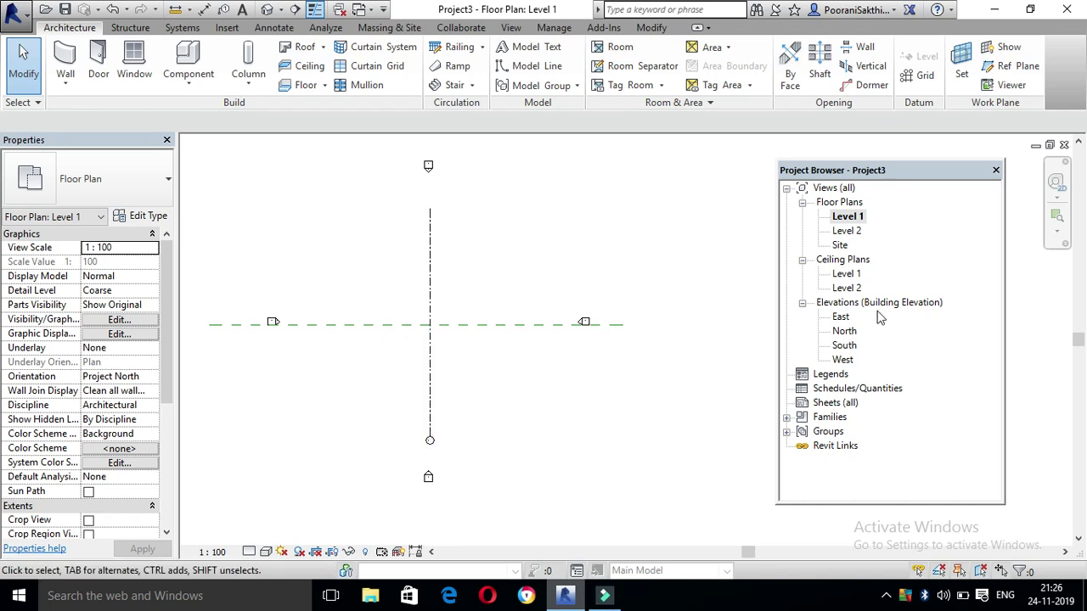
Create in-place mass Mass 1, switch to South elevation, and start a reference line
click(384, 29)
click(160, 61)
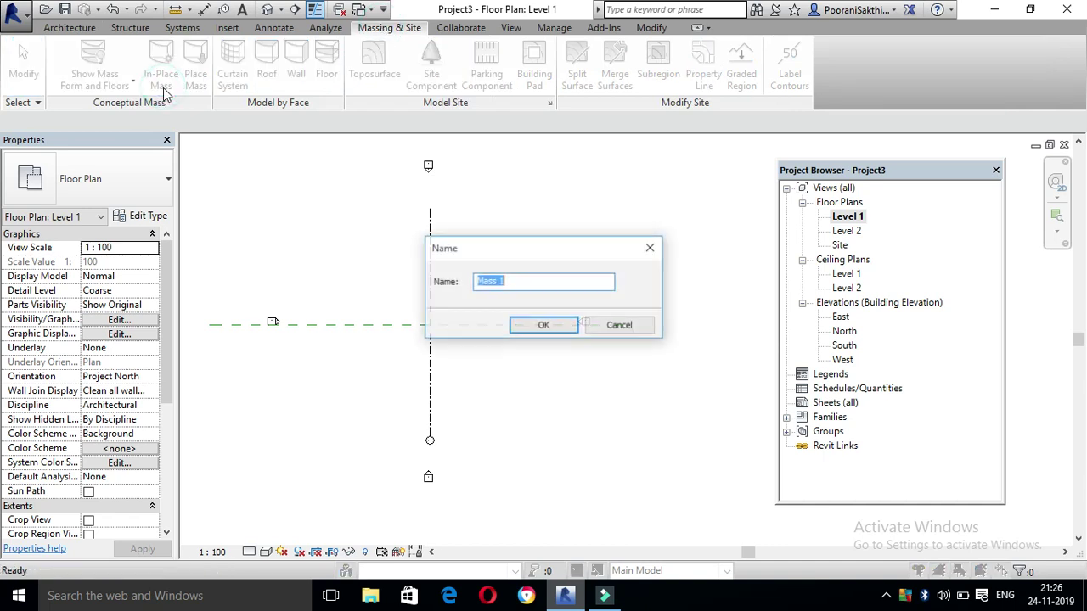
click(543, 326)
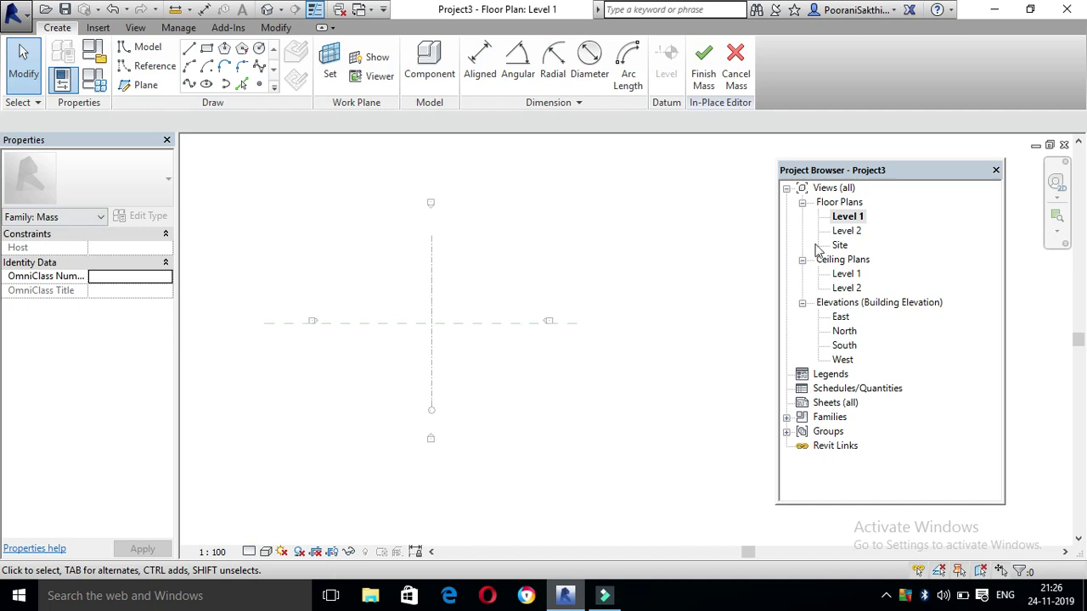
double_click(841, 346)
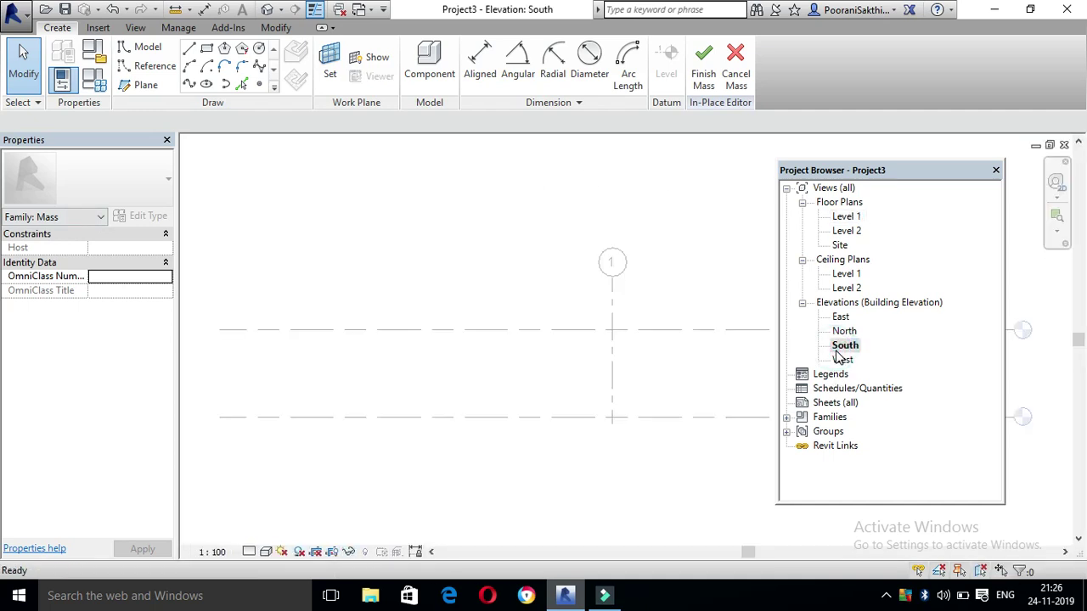
scroll(332, 331, down, 2)
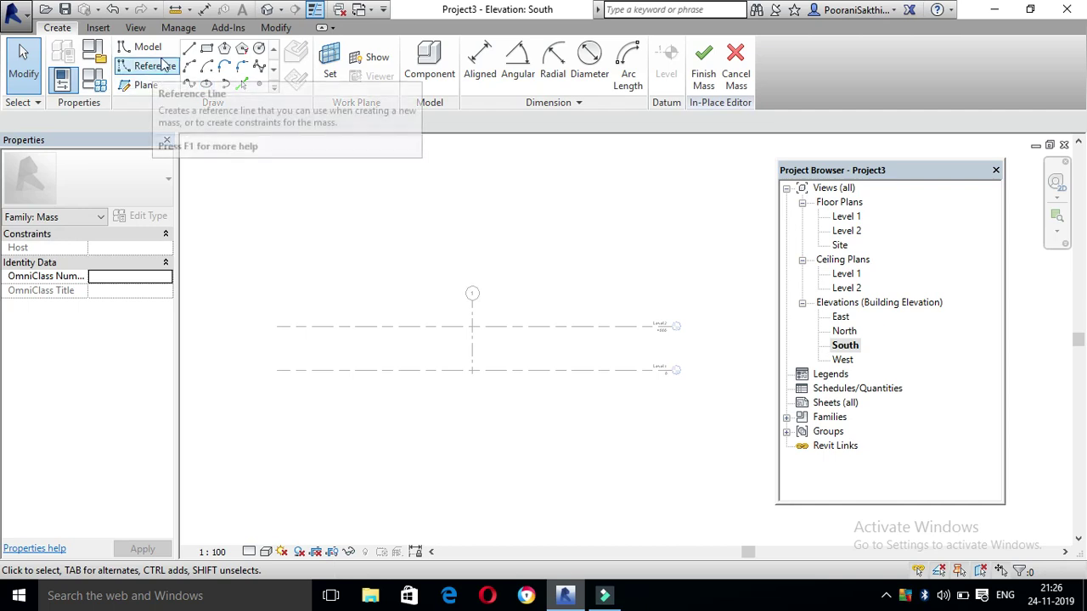
click(160, 66)
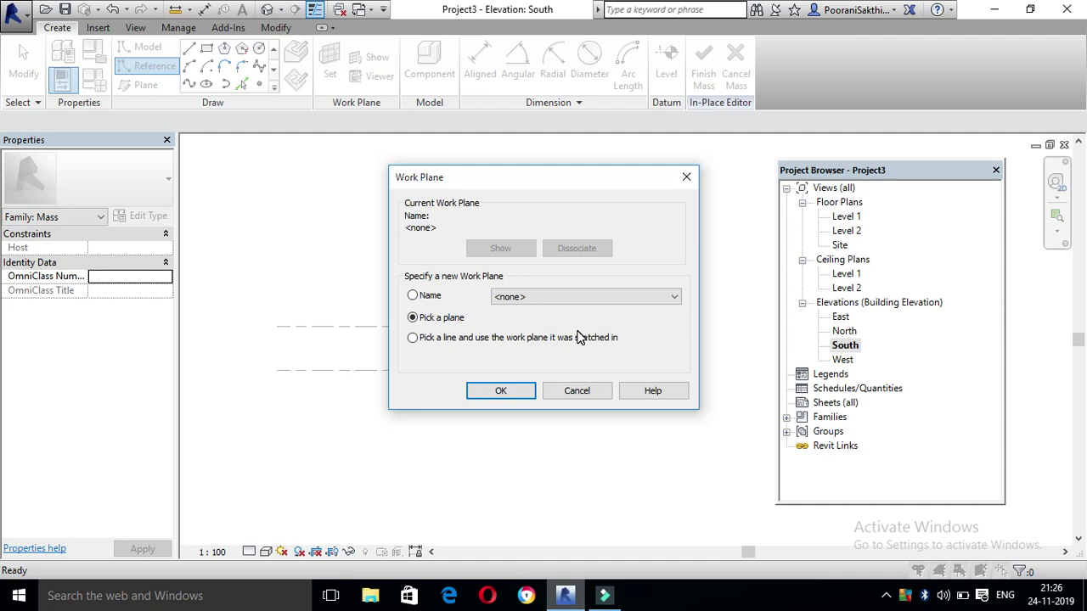
Try picking the Level 2 line as the work plane, then dismiss the view-switch prompt
click(430, 297)
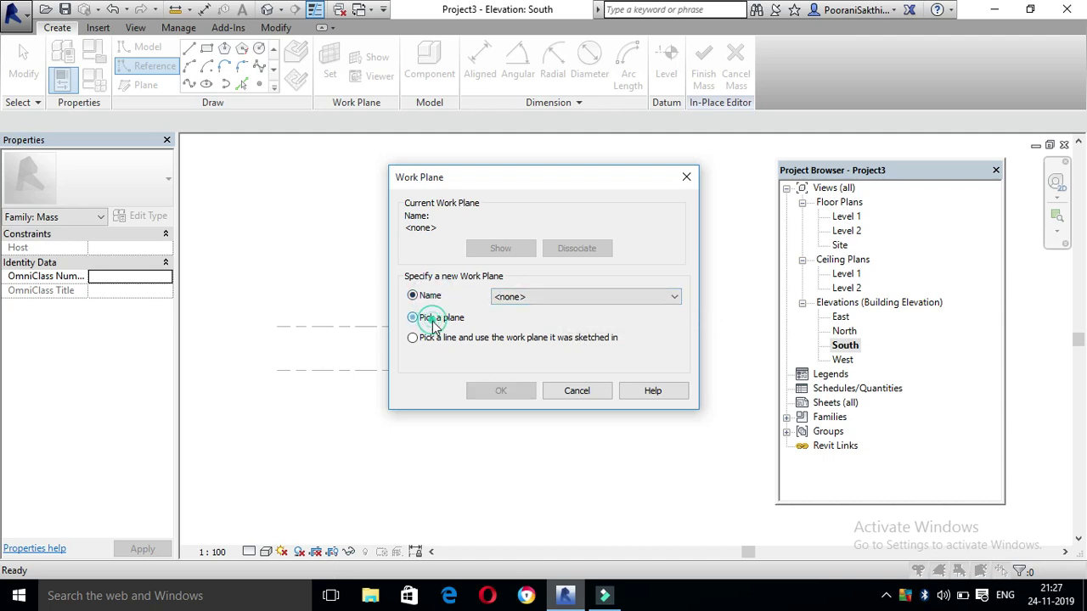
click(433, 322)
click(499, 390)
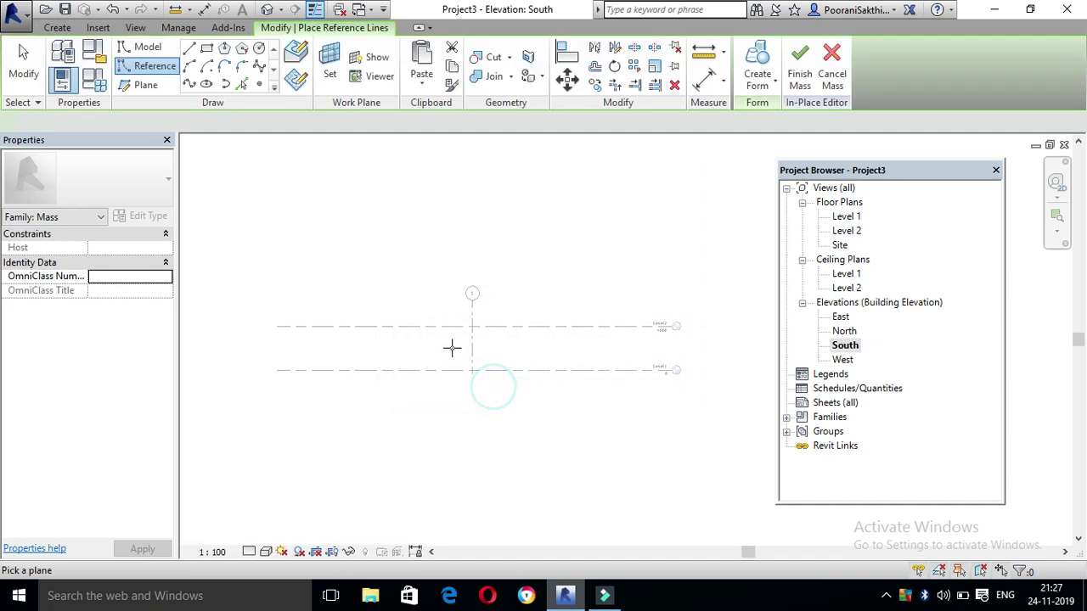
click(450, 327)
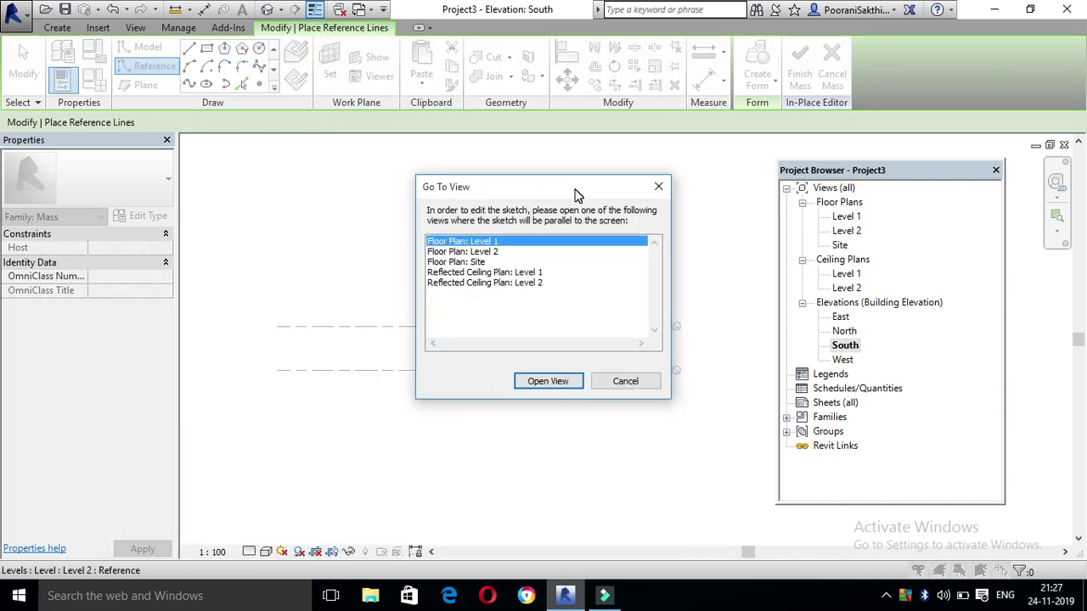
click(657, 185)
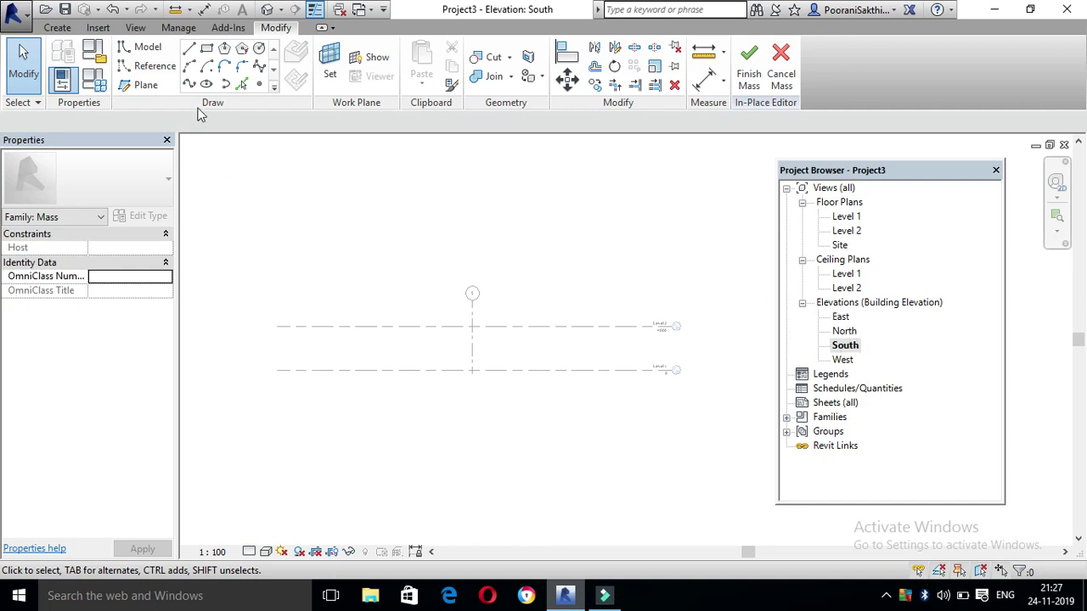
Cancel the named work plane choice, reopen the Level 1 plan, and exit mass editing
click(154, 71)
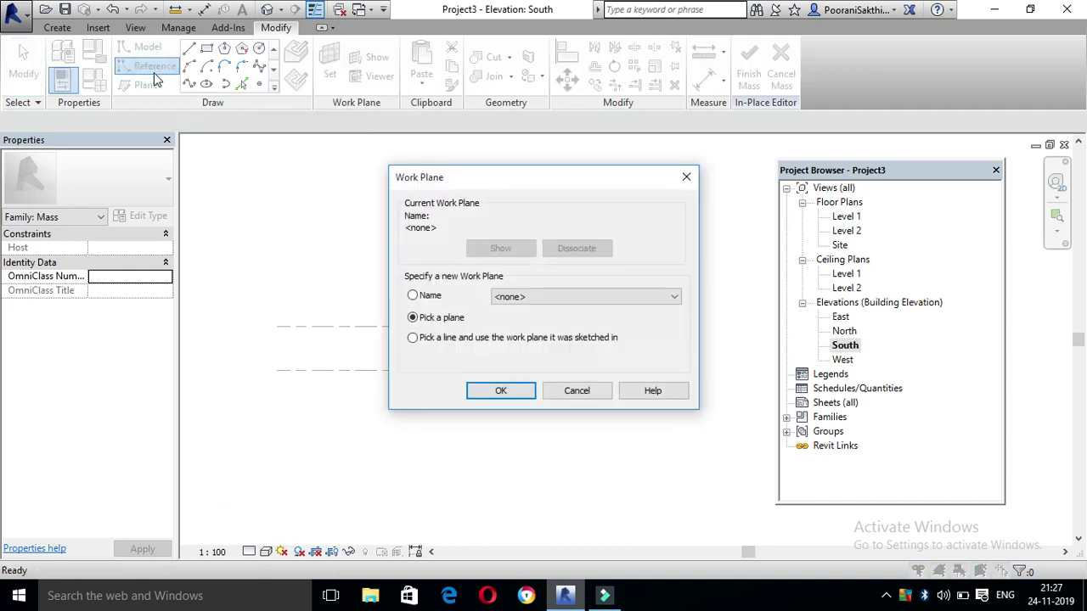
click(424, 297)
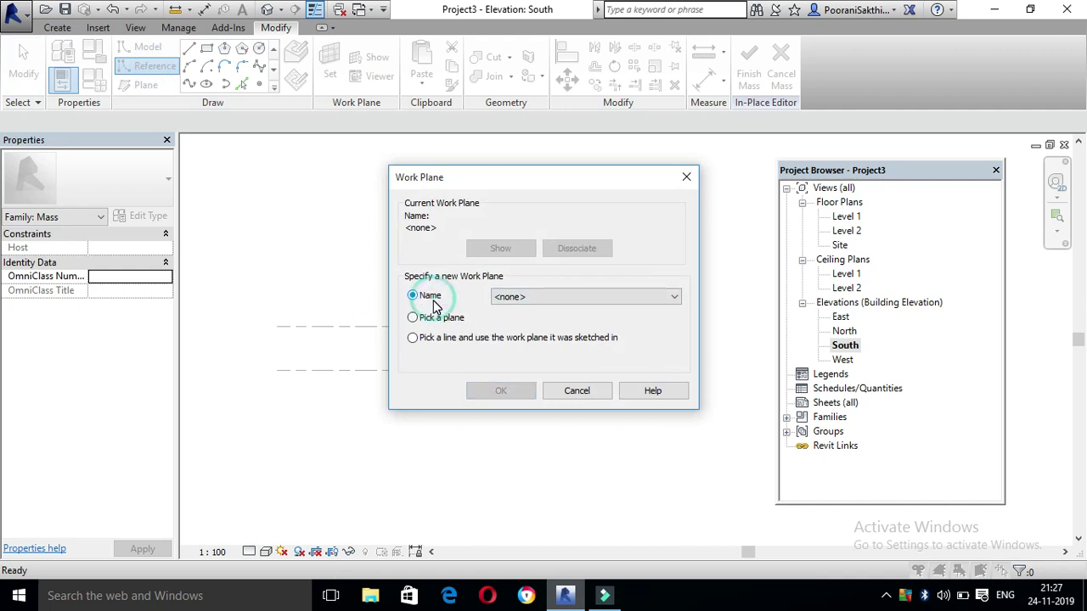
click(519, 299)
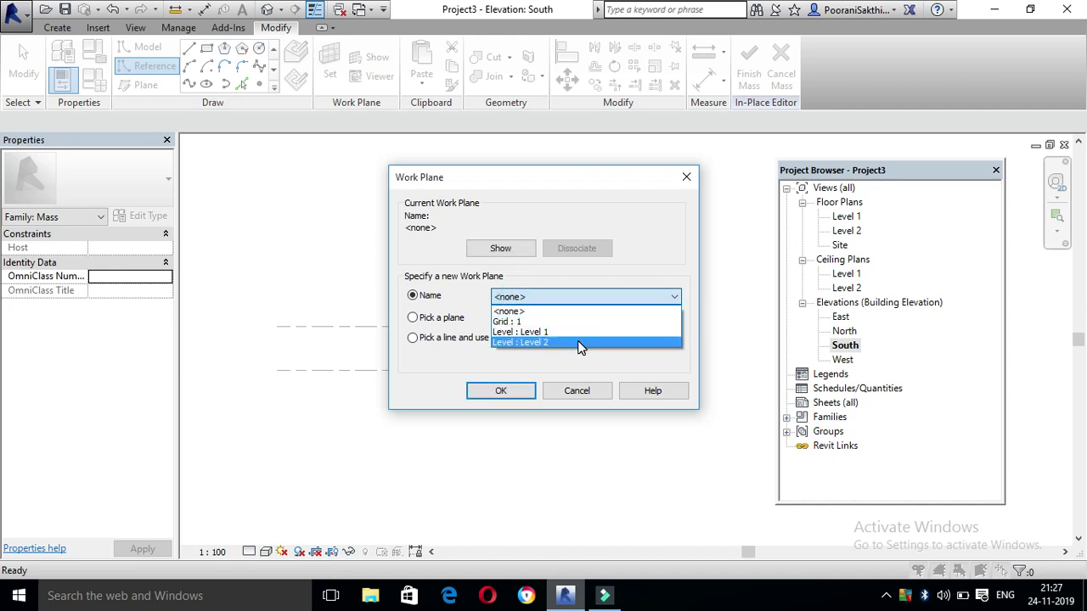
click(575, 388)
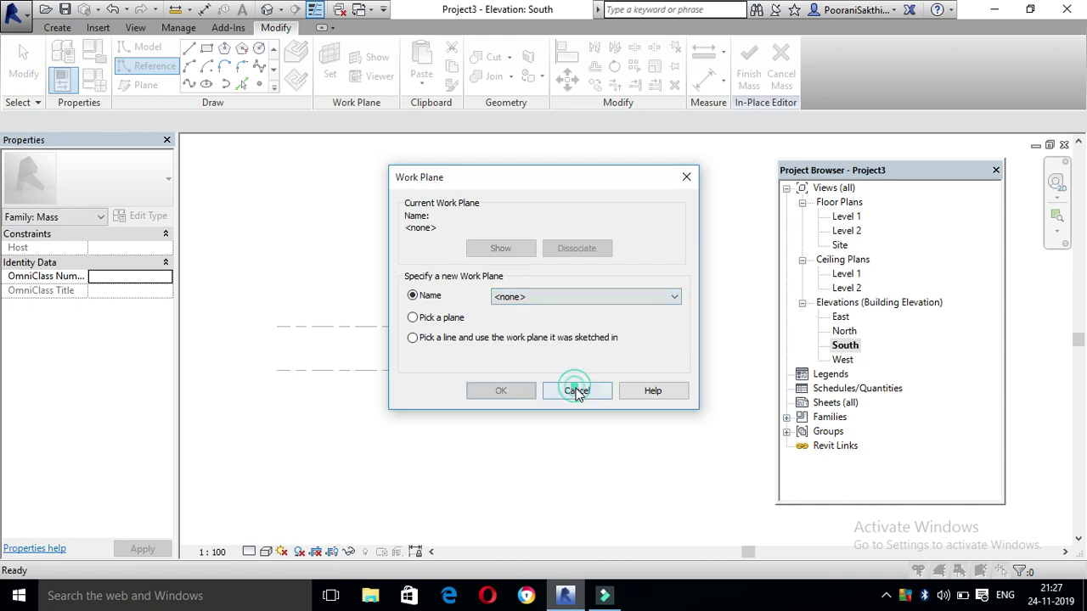
click(575, 389)
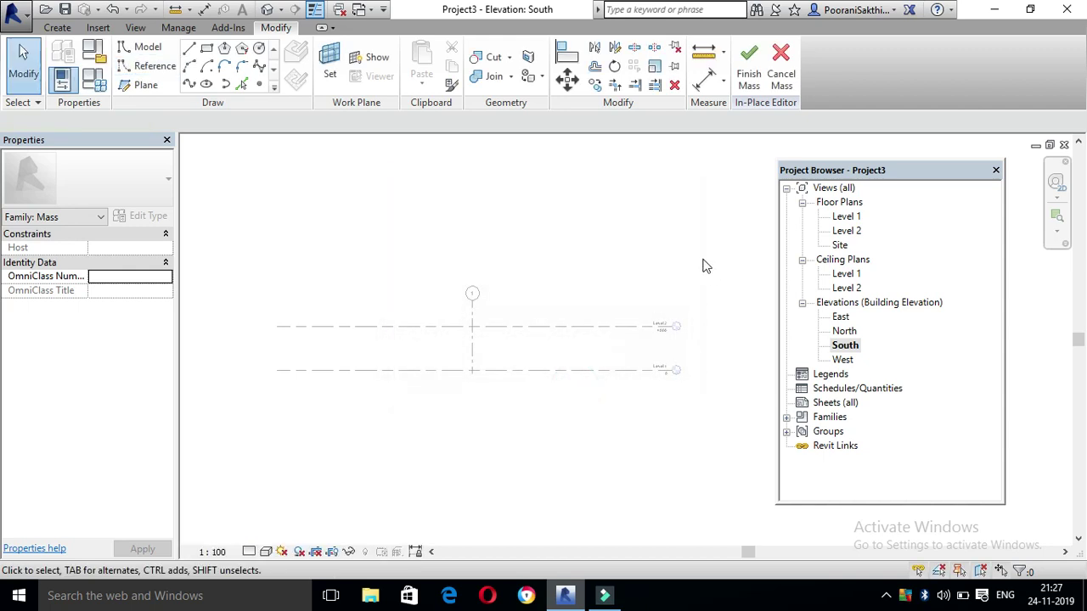
double_click(846, 217)
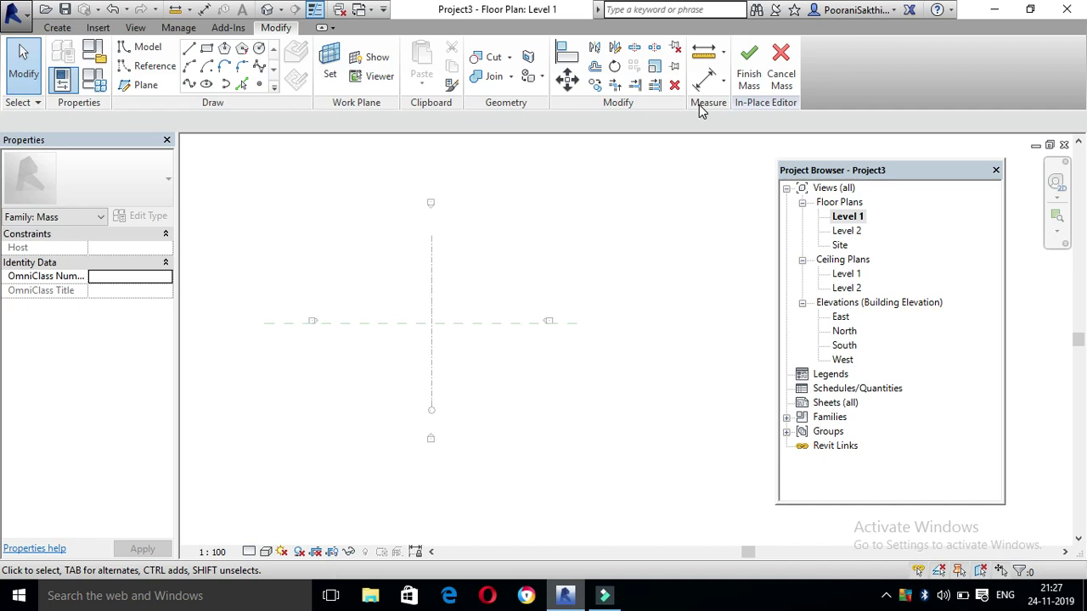
click(749, 68)
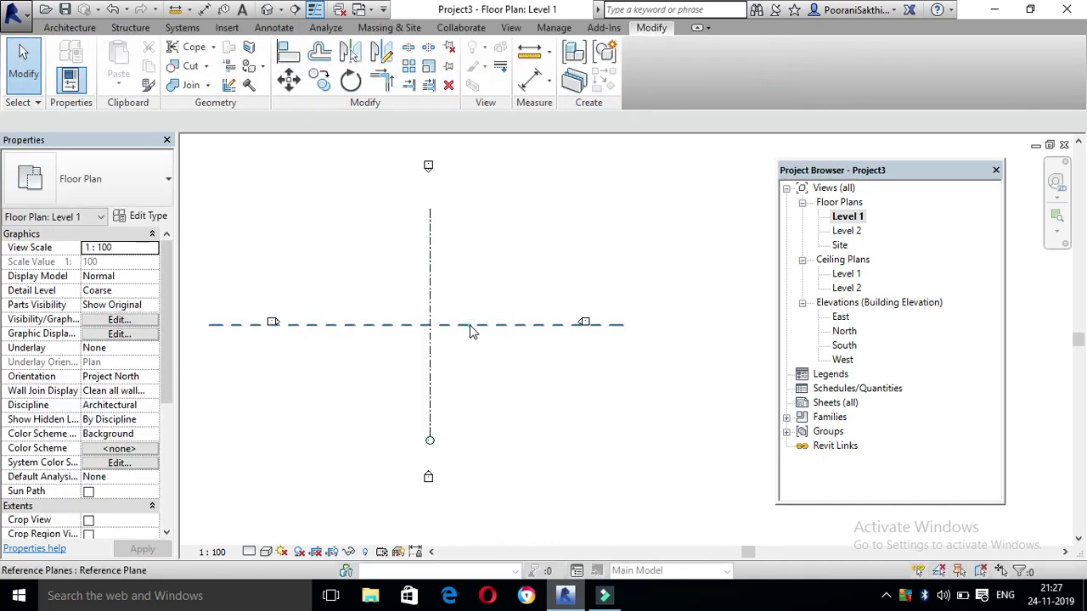
Name the horizontal reference plane 'a' in Properties
click(469, 325)
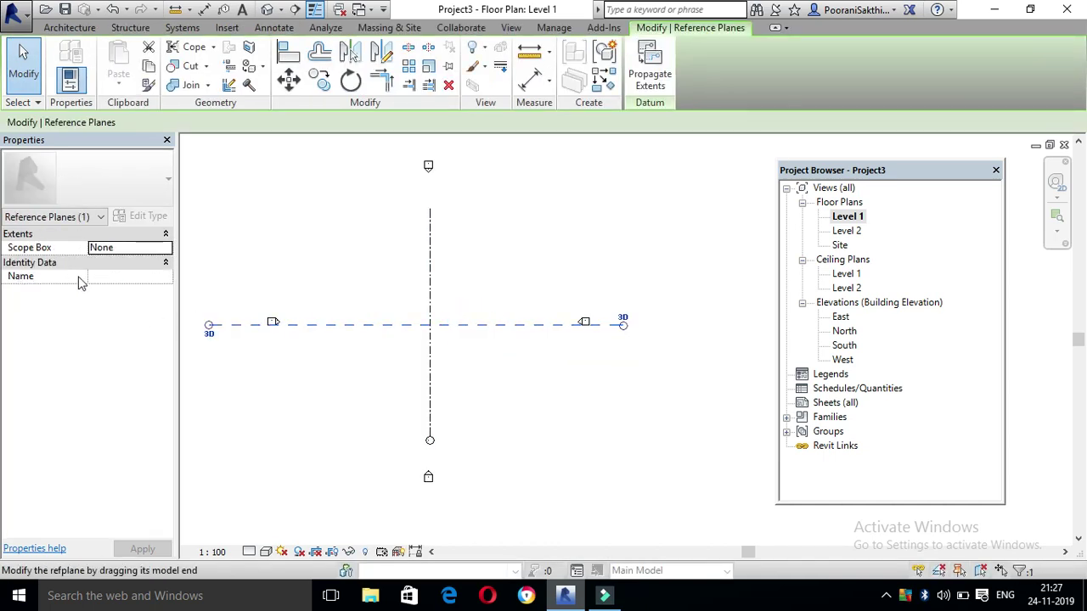
click(126, 277)
text(a)
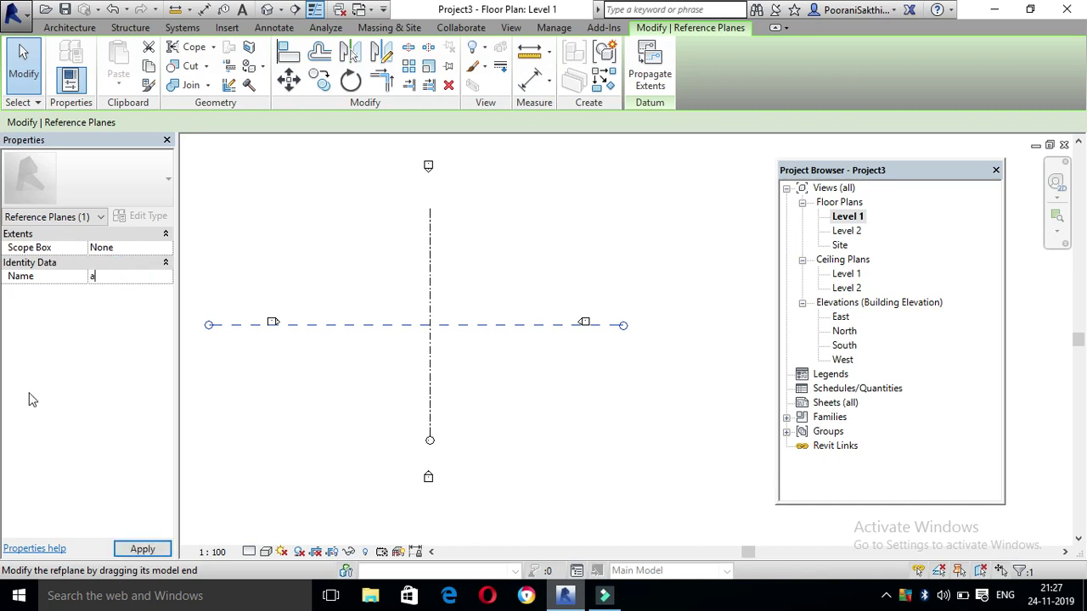
click(152, 550)
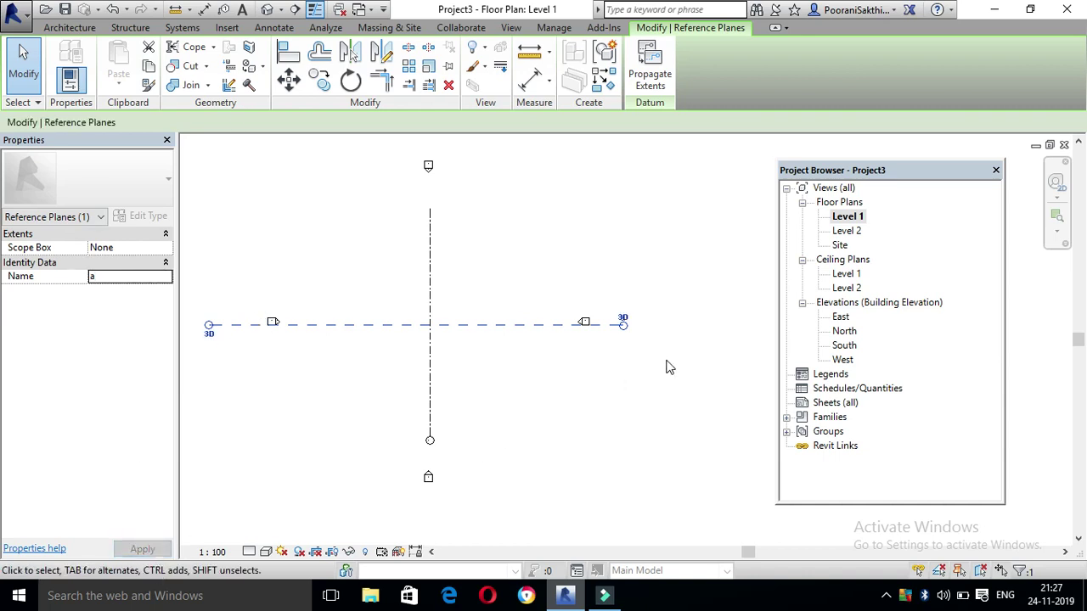
scroll(642, 342, up, 7)
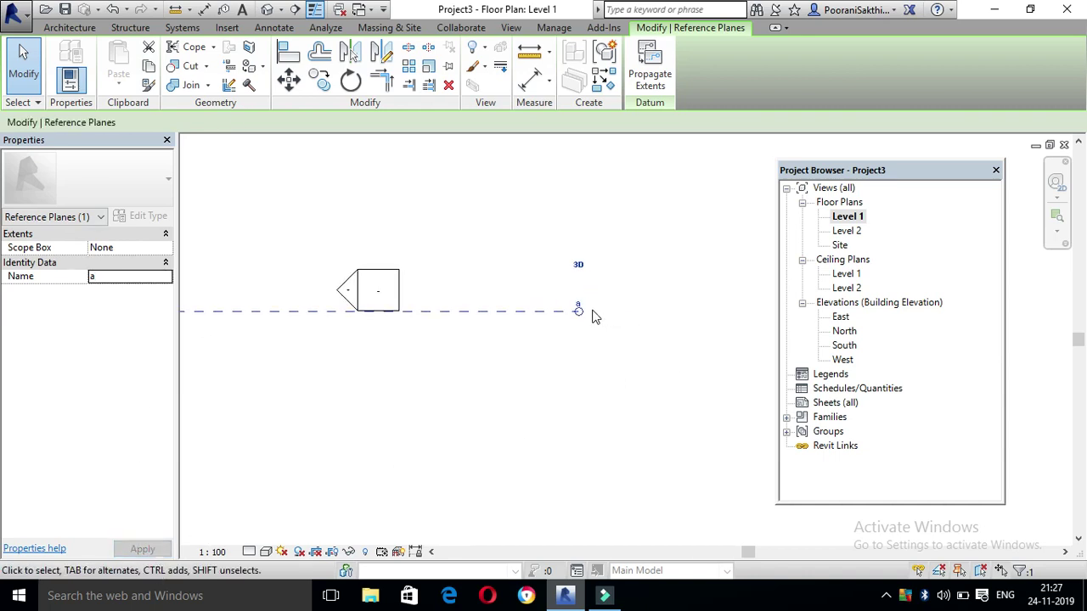
click(606, 359)
In South elevation, create in-place mass Mass 1 and start placing reference geometry
scroll(618, 355, down, 2)
scroll(618, 355, down, 1)
double_click(844, 346)
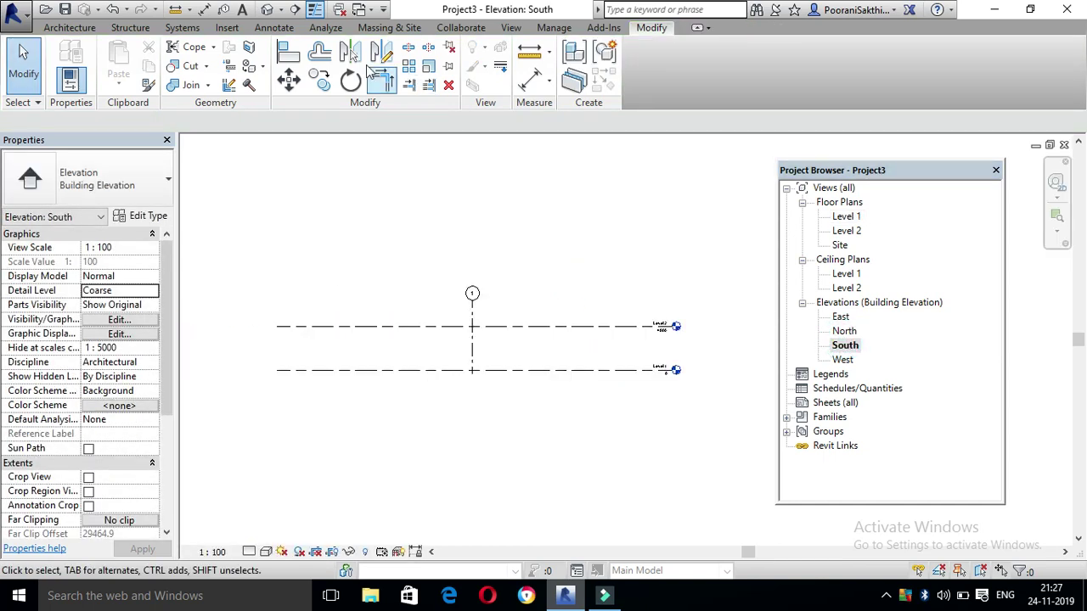
click(374, 27)
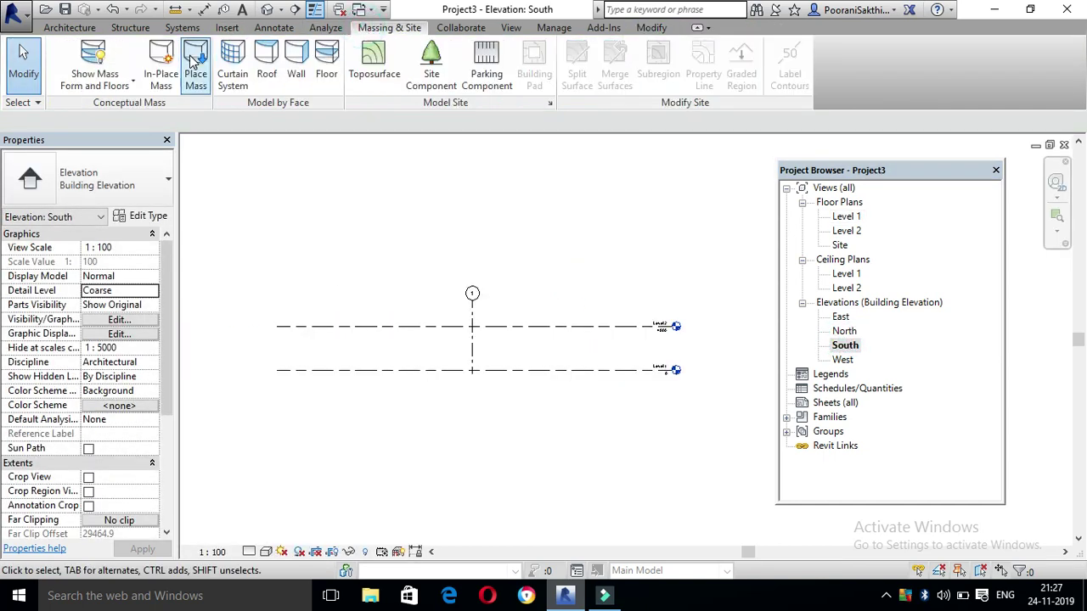
click(161, 66)
click(544, 326)
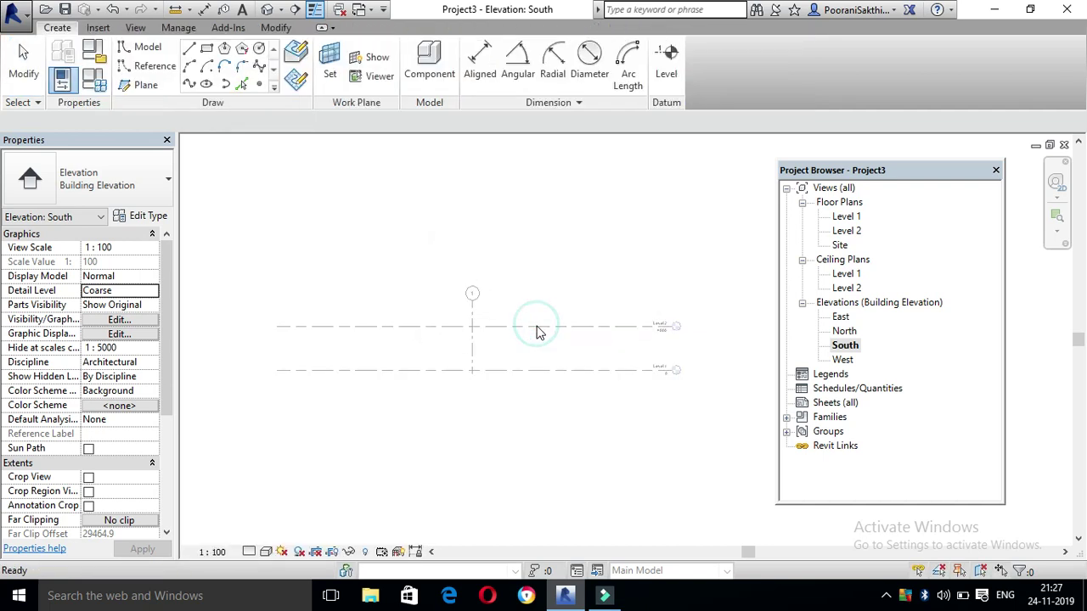
click(124, 72)
Set the work plane to 'Reference Plane : a'
click(412, 294)
click(508, 297)
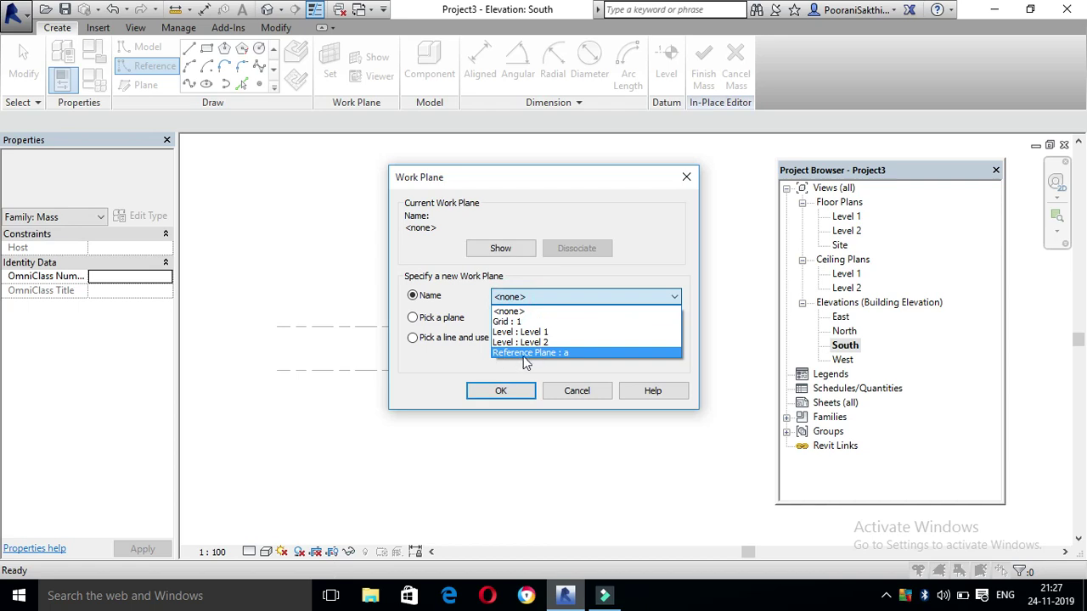
click(610, 353)
click(500, 393)
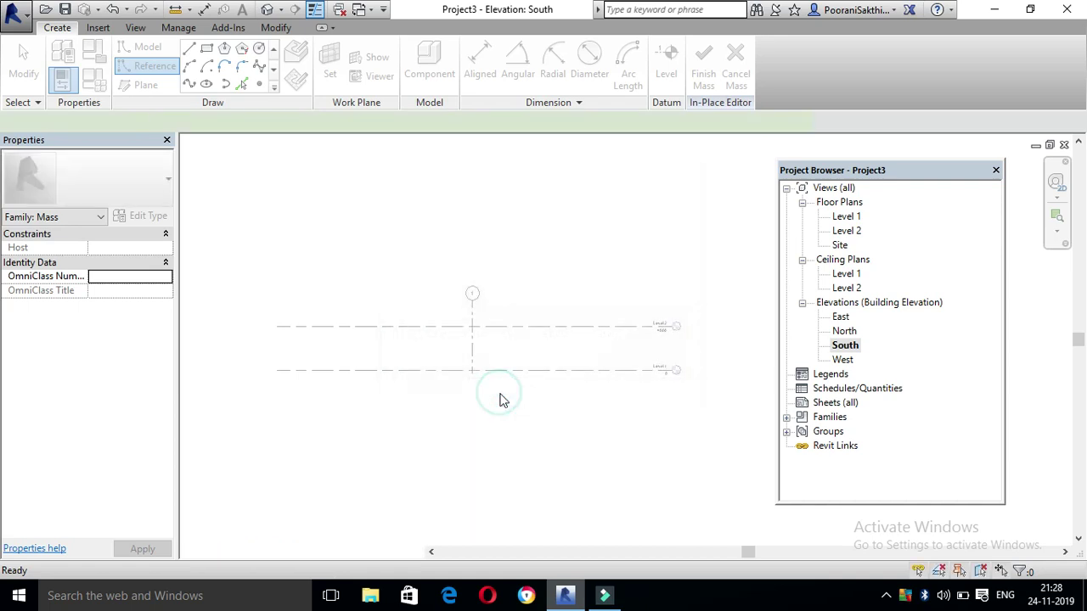
Draw a vertical model line from Level 1 up along the grid axis
click(186, 51)
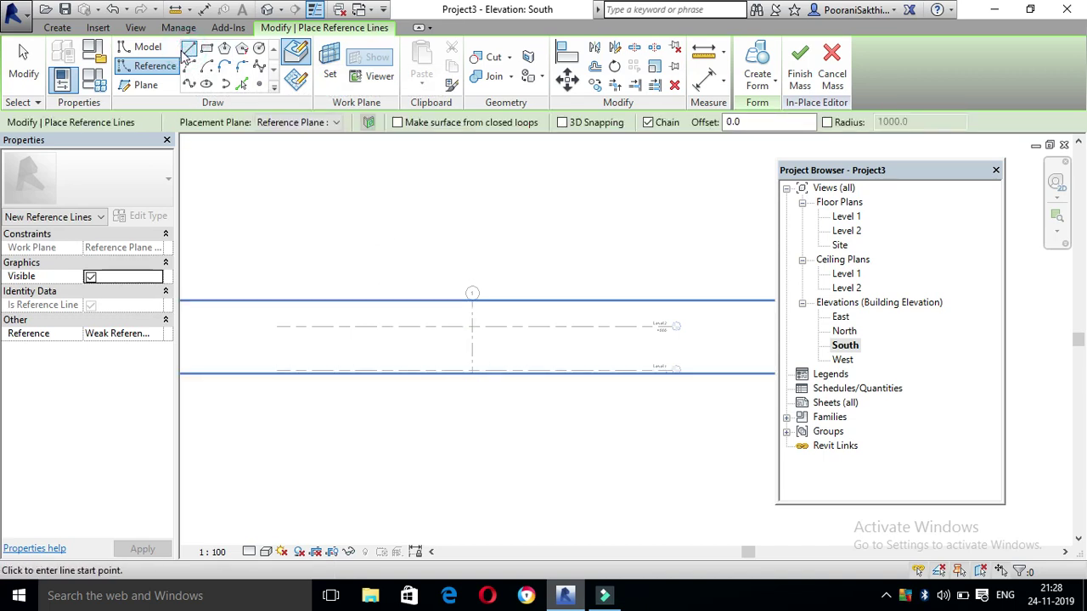
click(143, 47)
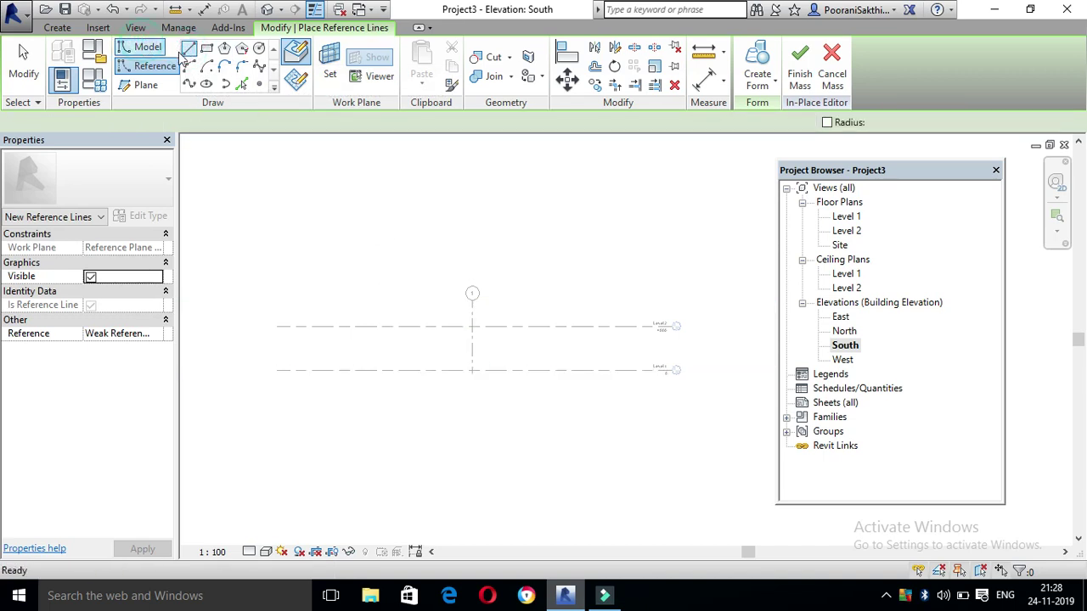
click(472, 371)
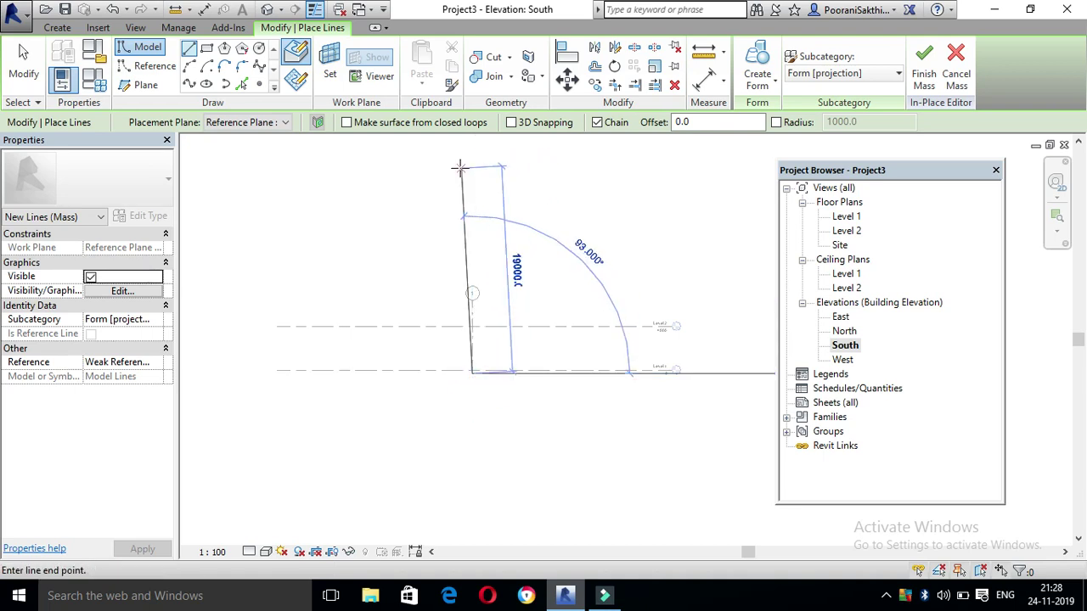
click(472, 158)
scroll(482, 416, down, 2)
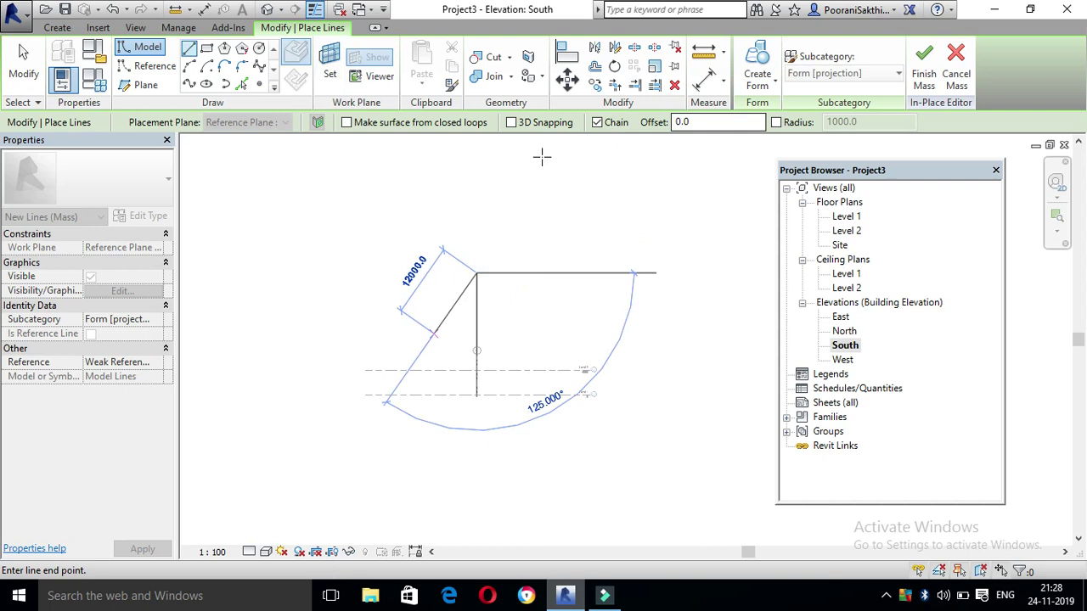
key(Escape)
key(Escape)
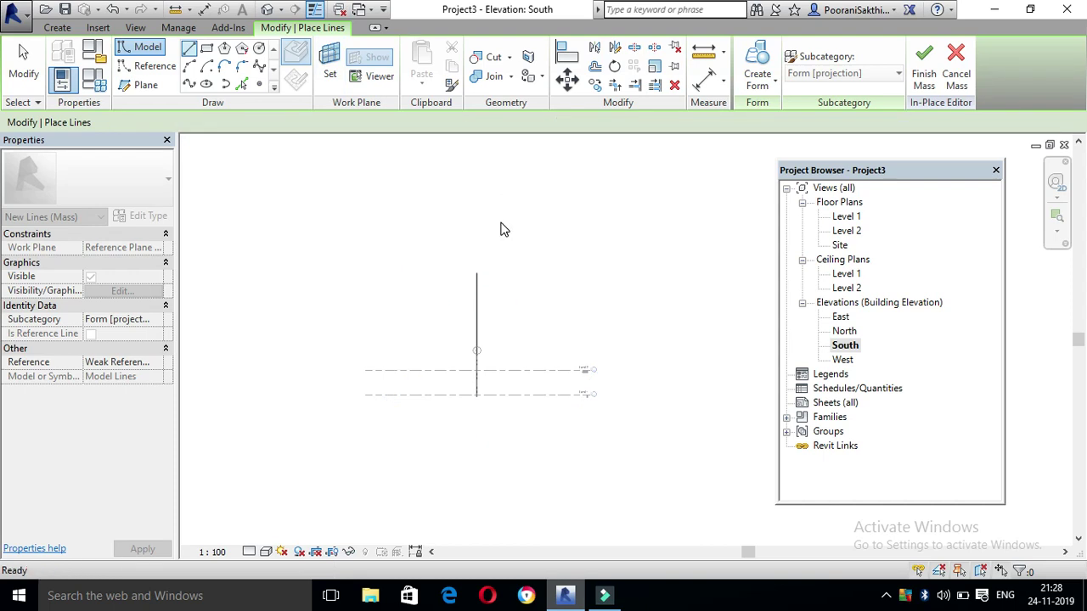
Drag the vertical line's top endpoint upward to lengthen it
click(478, 304)
drag(476, 274, 477, 167)
click(575, 206)
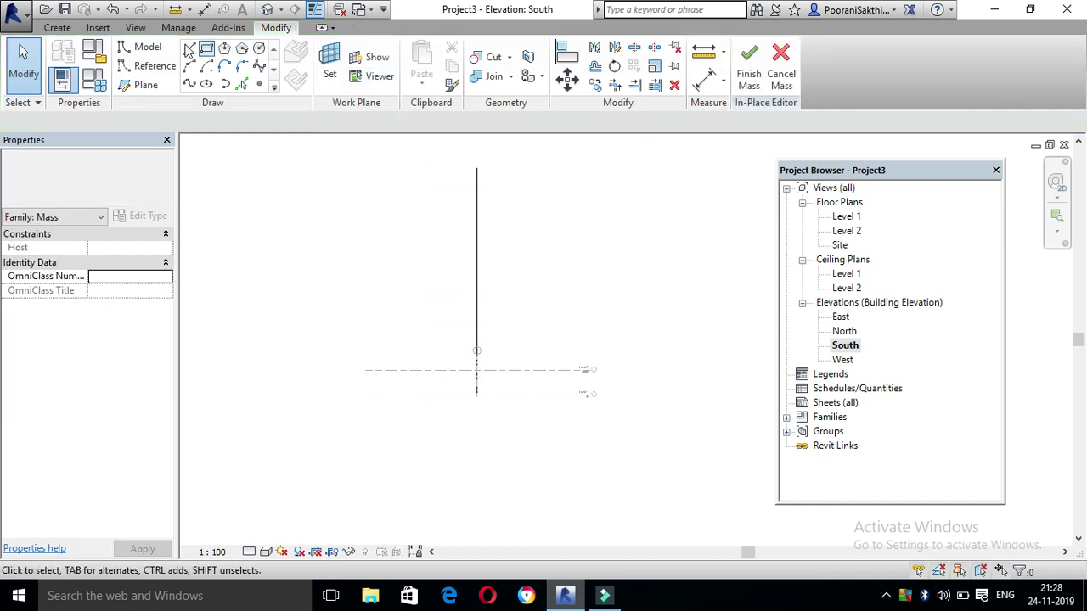
Draw a gently curved arc line beside the axis over the same height, then view in 3D
click(147, 46)
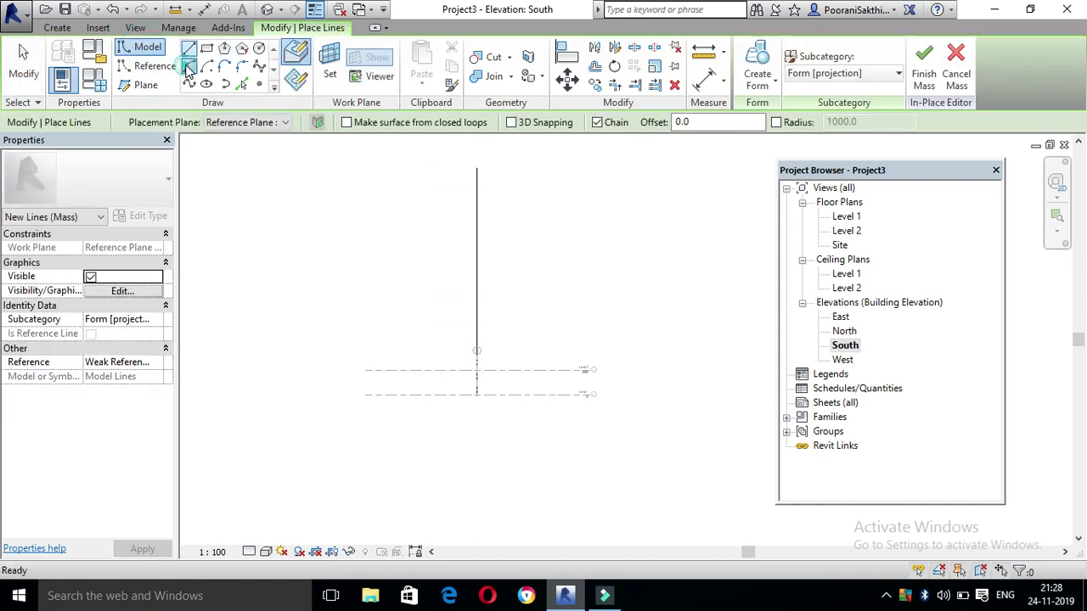
click(445, 394)
click(445, 167)
click(446, 197)
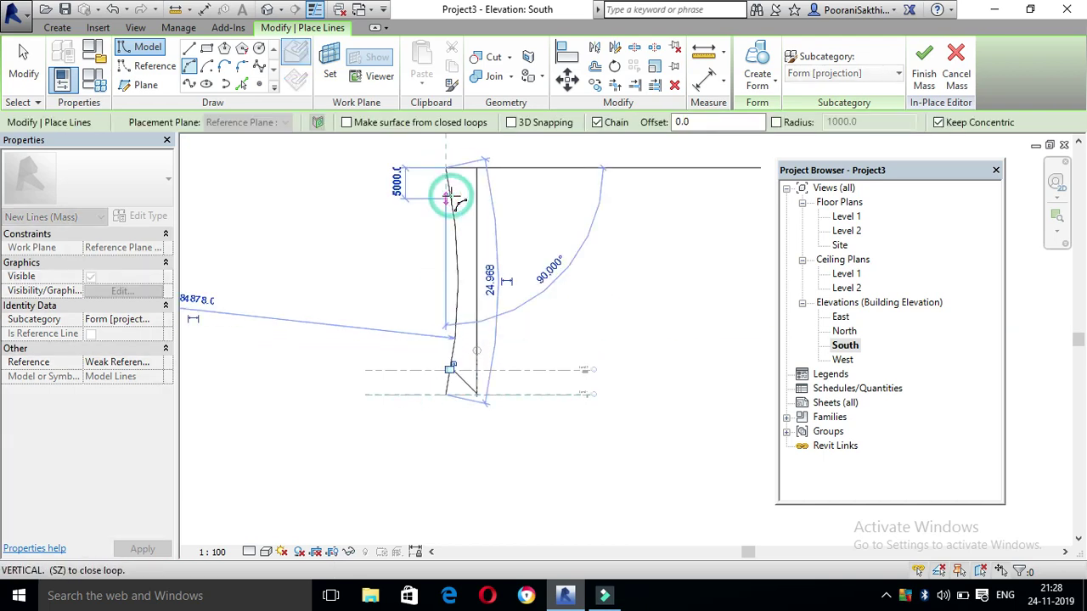
key(Escape)
key(Escape)
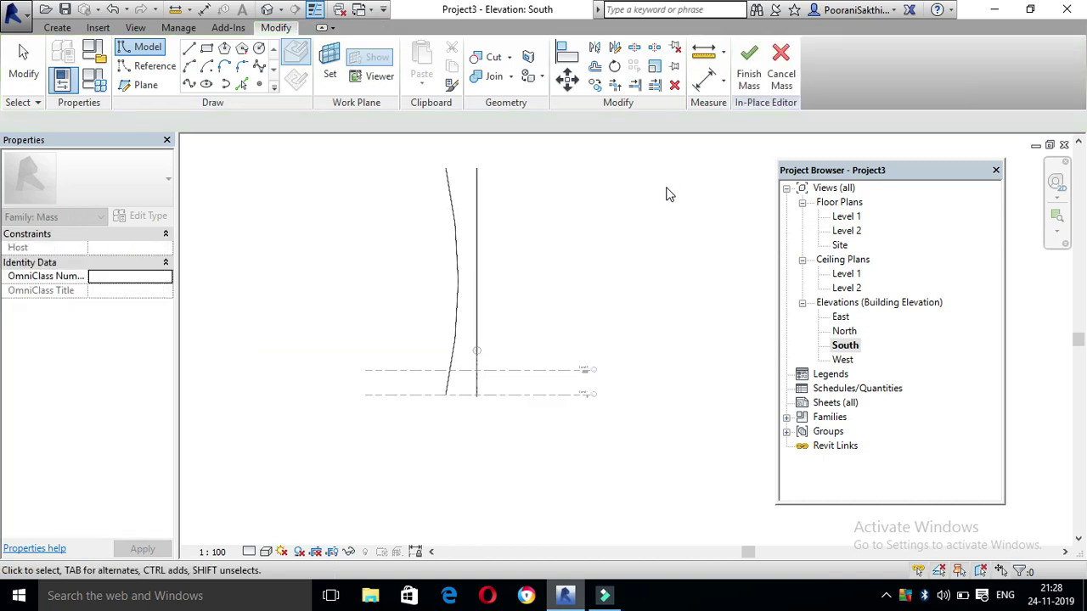
click(266, 10)
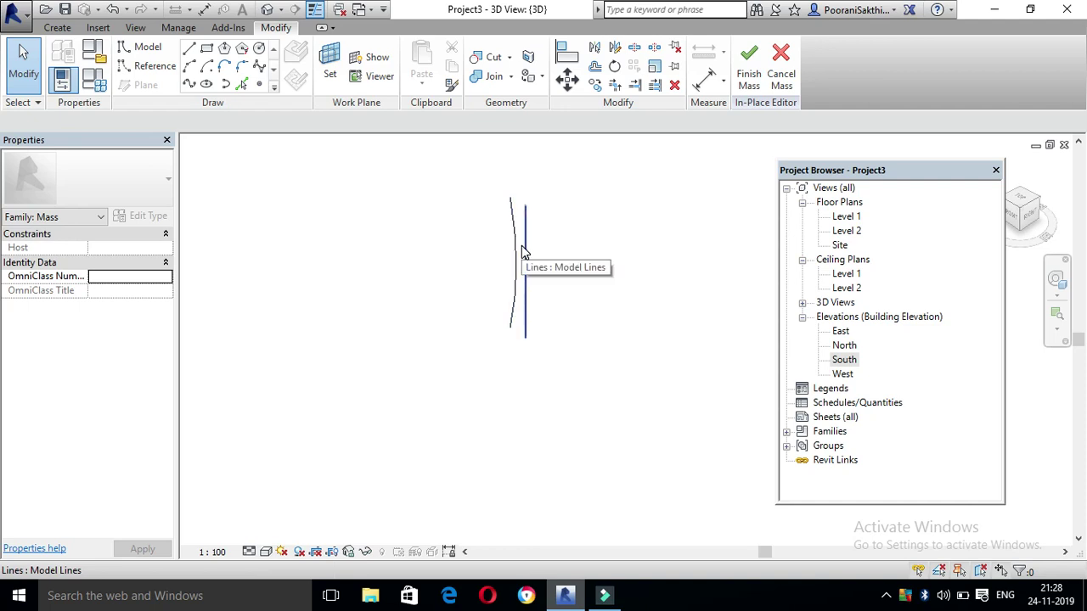
Select the axis and curved profile lines and create a Solid Form using the first shape option
click(525, 239)
ctrl+click(523, 236)
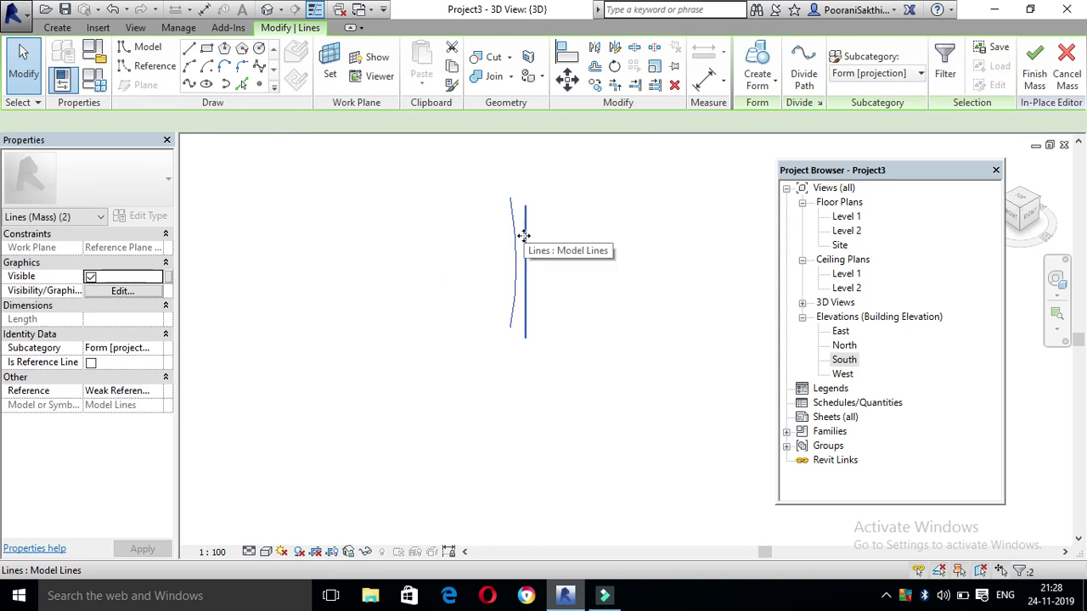
scroll(567, 223, up, 2)
click(757, 81)
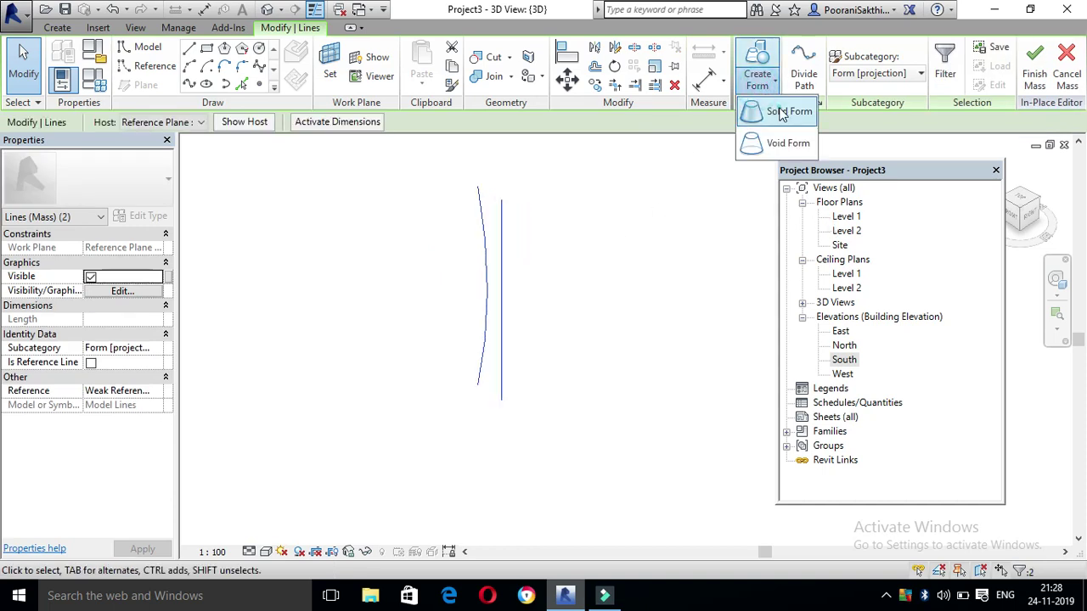
click(780, 115)
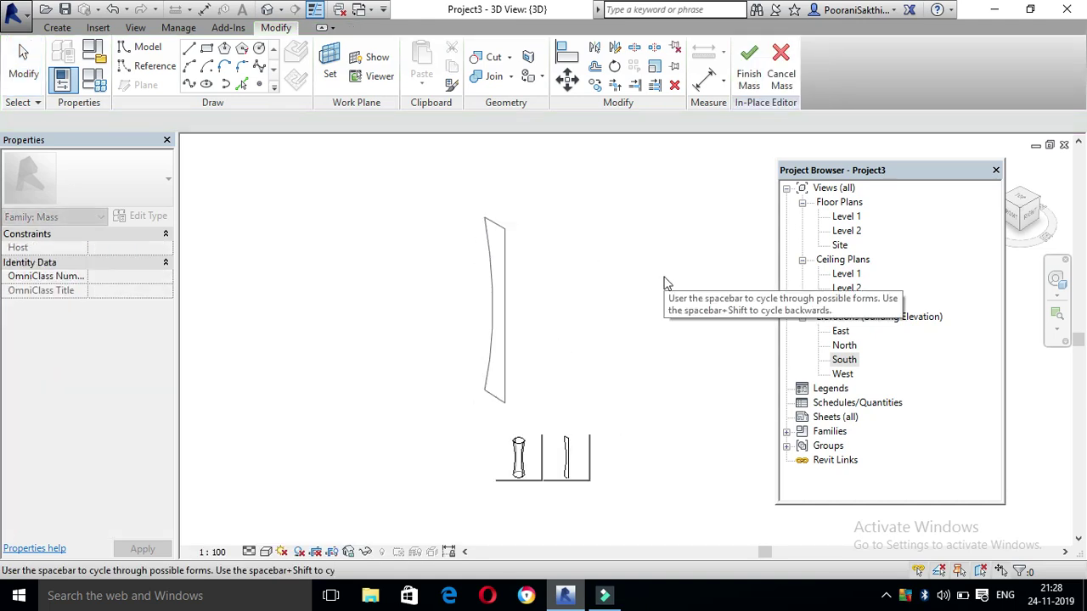
click(527, 463)
scroll(504, 347, up, 5)
scroll(514, 280, down, 5)
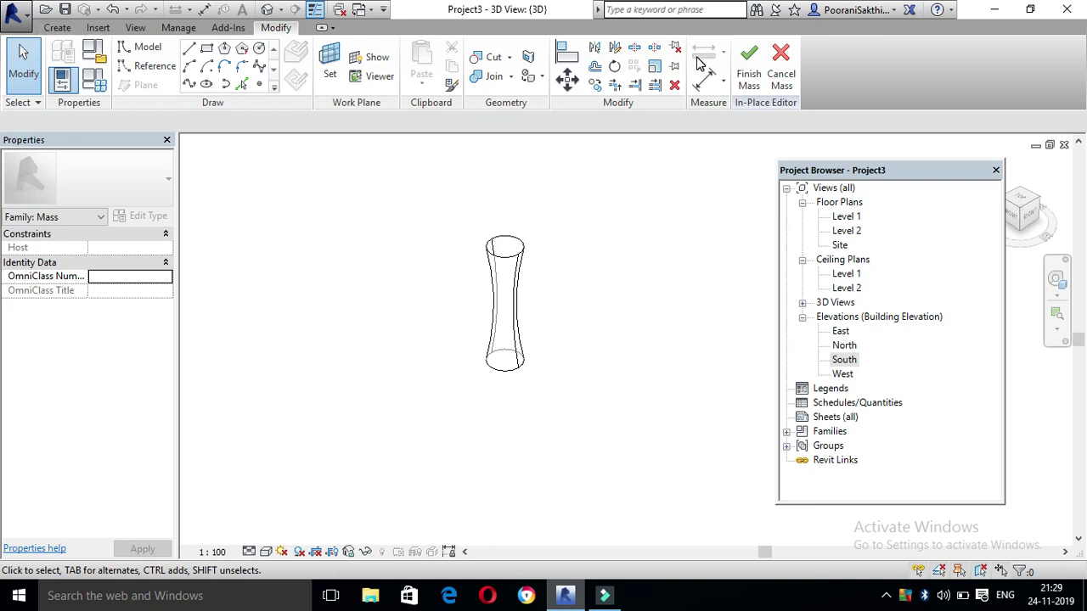
Undo the form, rebuild it as a solid revolved around the axis line, and finish the mass
key(ctrl+z)
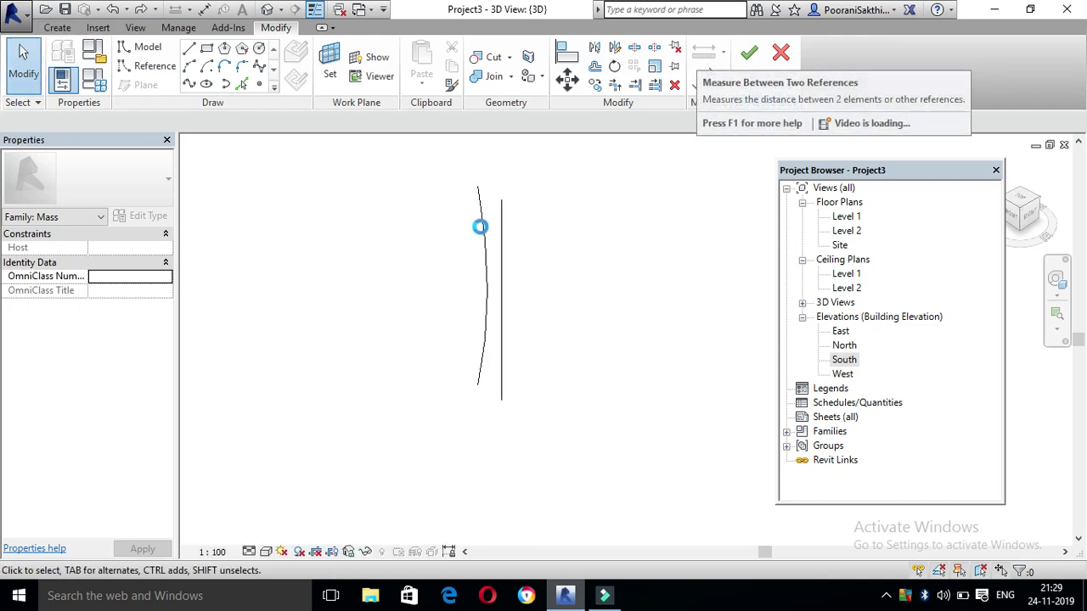
click(484, 225)
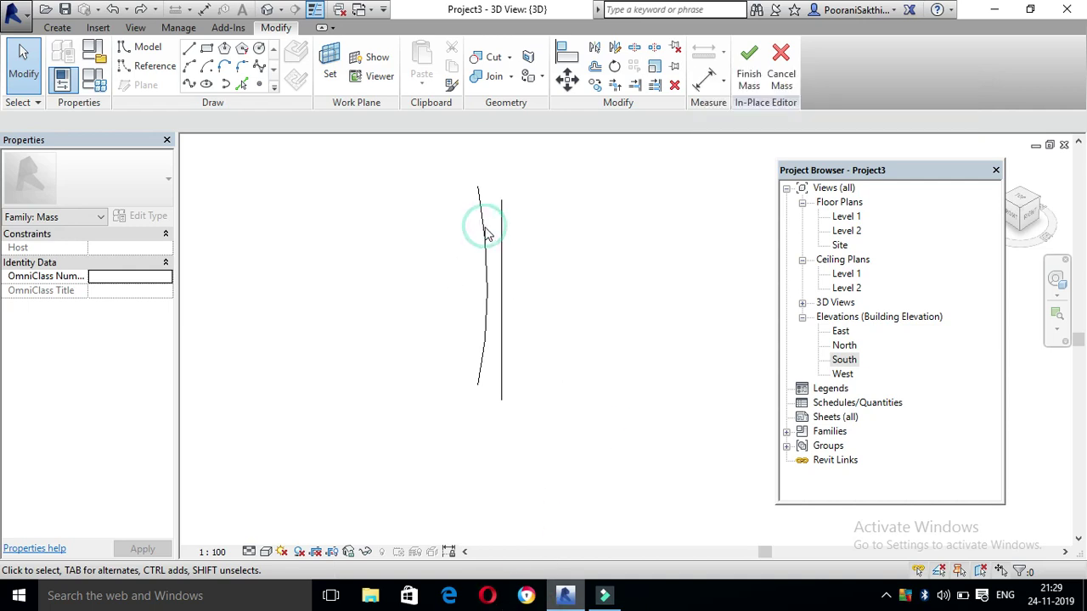
click(501, 231)
ctrl+click(501, 234)
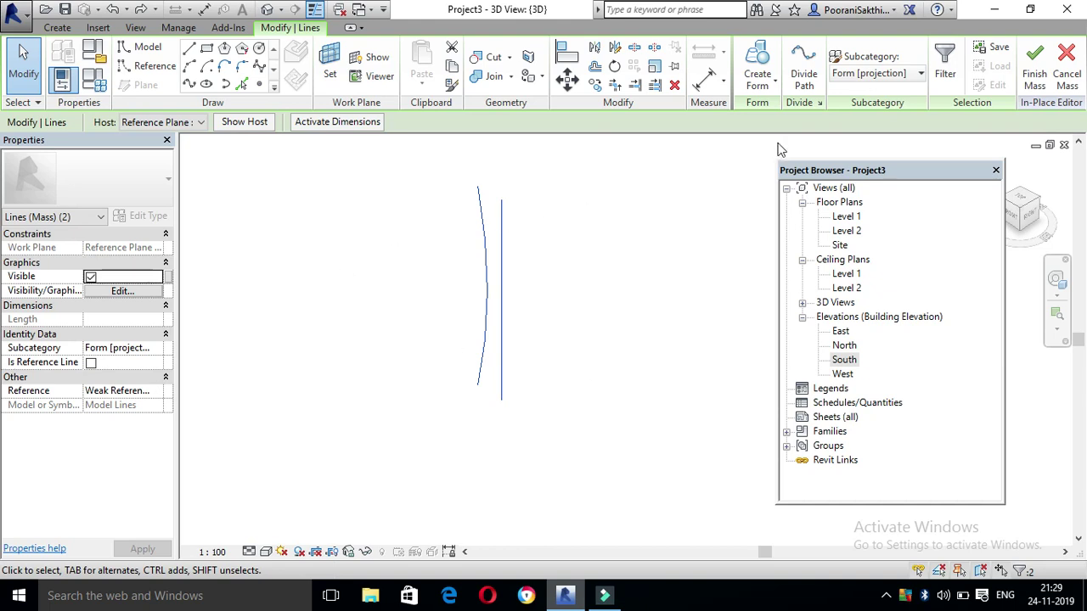
click(770, 86)
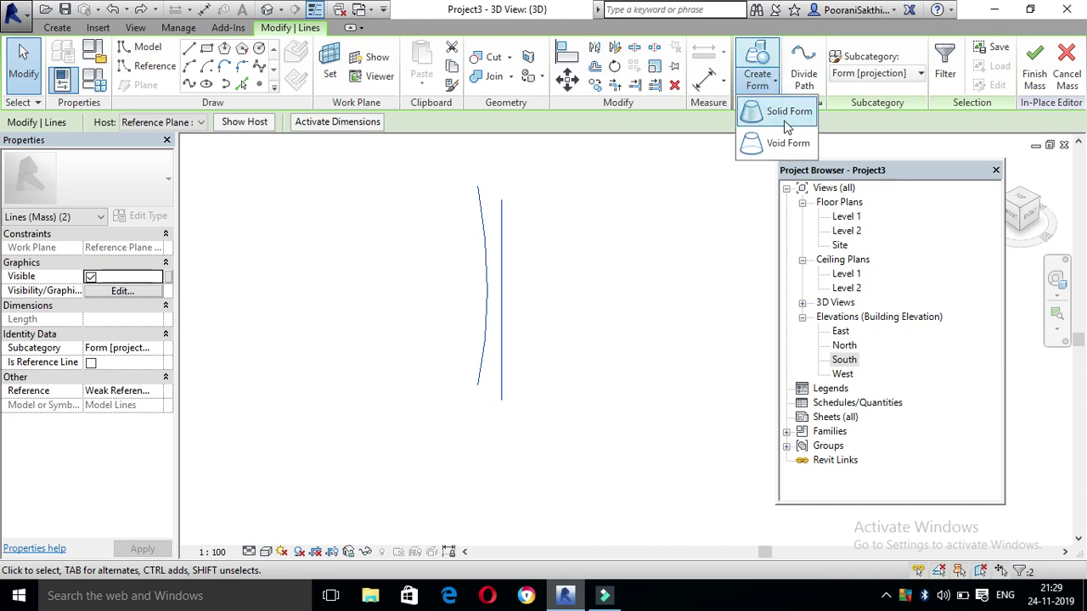
click(781, 113)
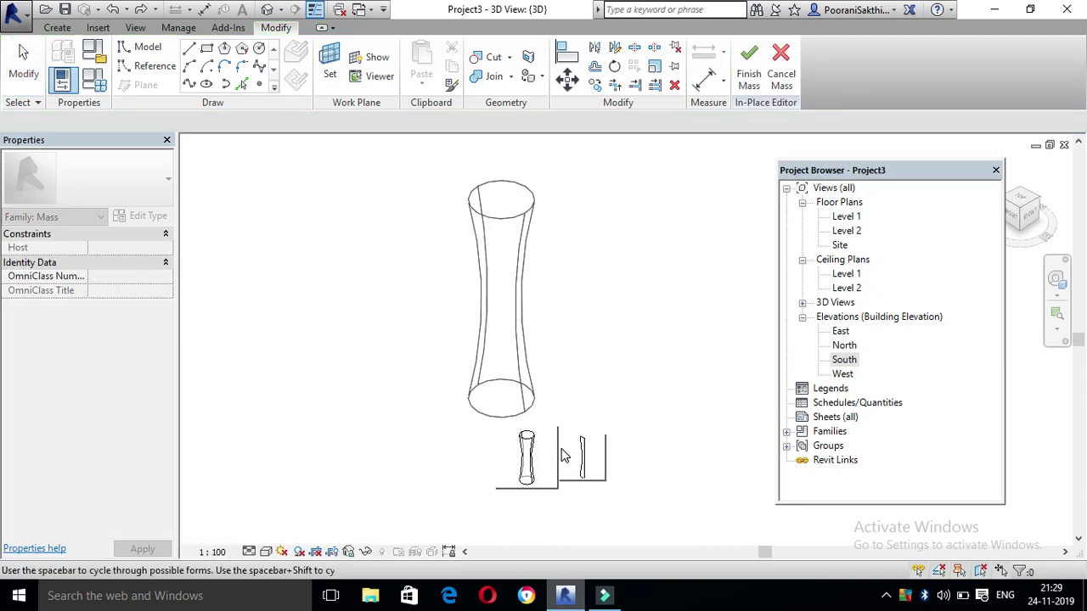
click(533, 454)
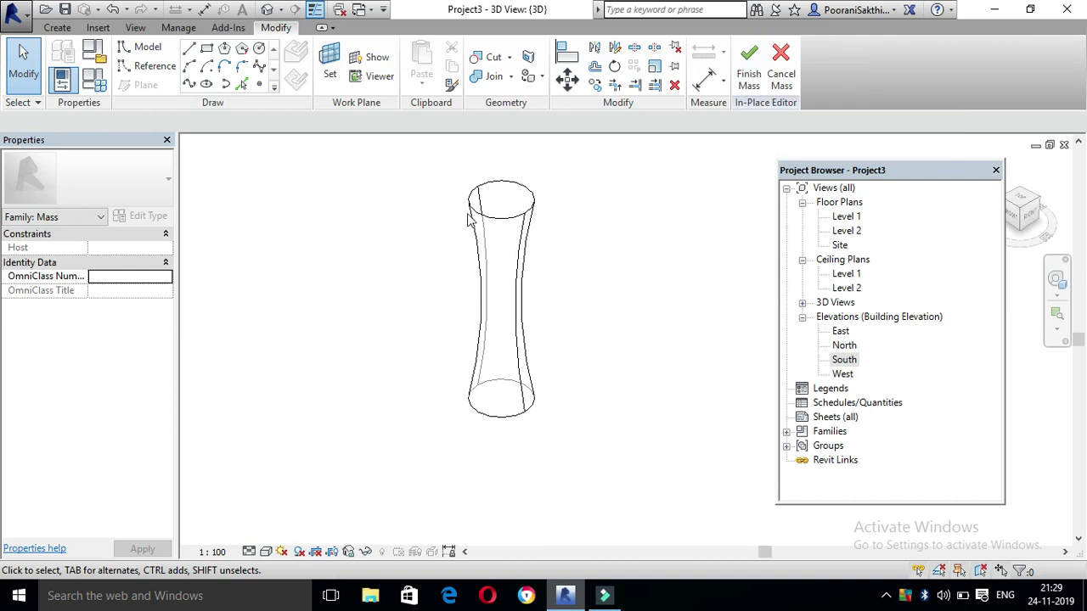
click(748, 69)
Switch the 3D view's visual style to Realistic
scroll(558, 223, up, 3)
scroll(571, 212, down, 4)
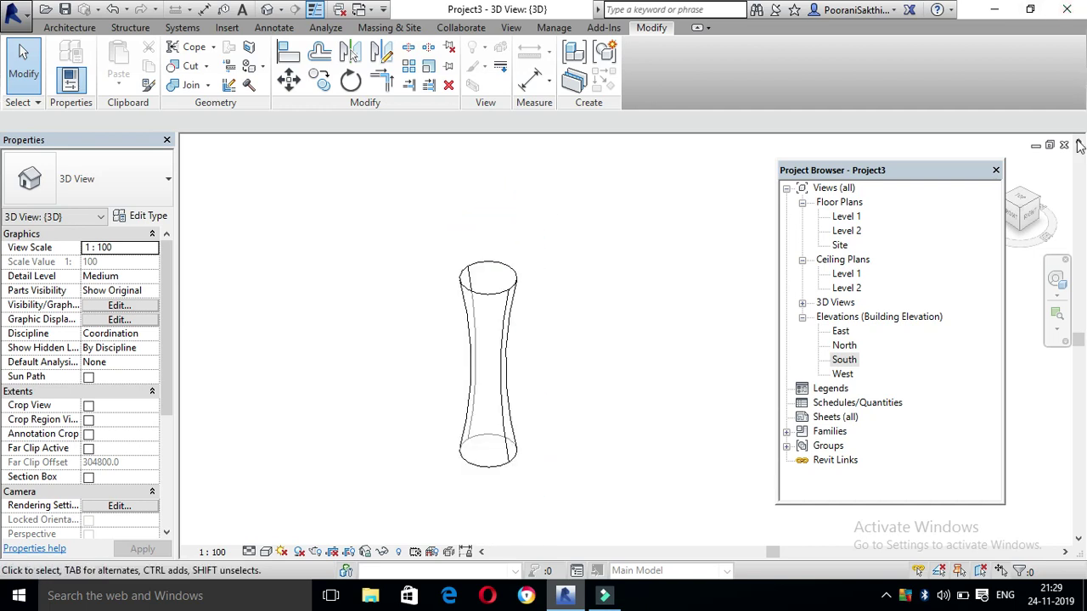
click(265, 551)
click(279, 516)
scroll(505, 399, up, 3)
scroll(504, 403, up, 2)
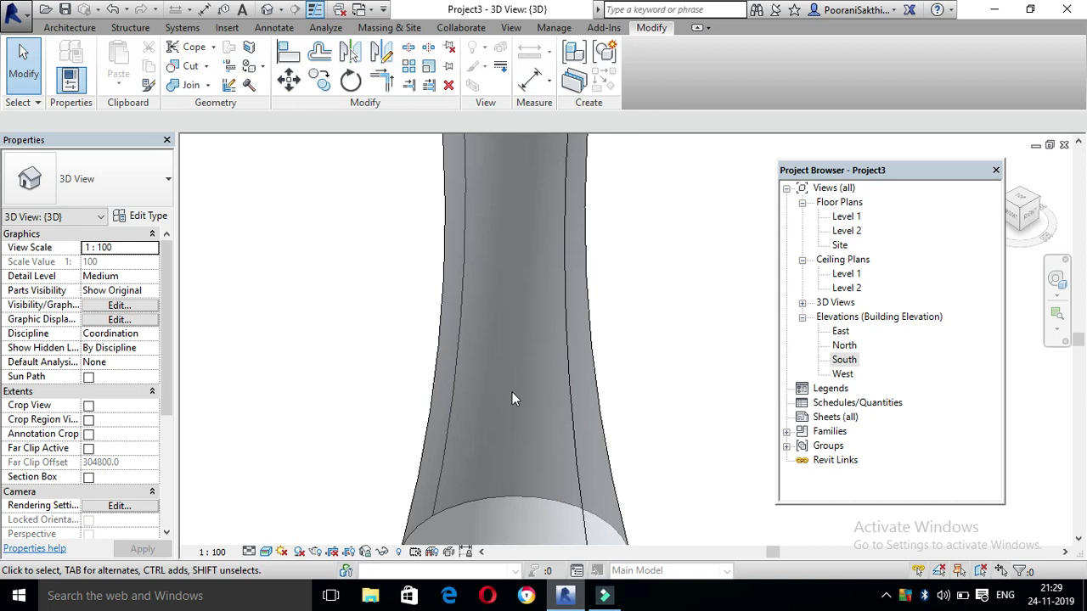
scroll(512, 392, down, 4)
Reopen the hourglass mass with Edit In-Place and window-select the whole form
click(529, 237)
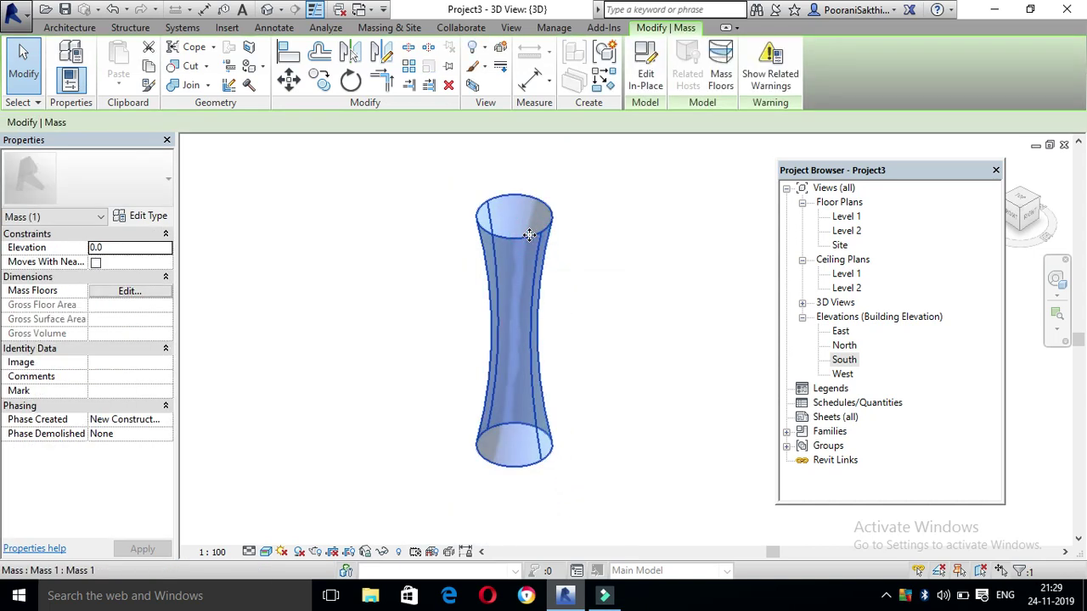
click(654, 72)
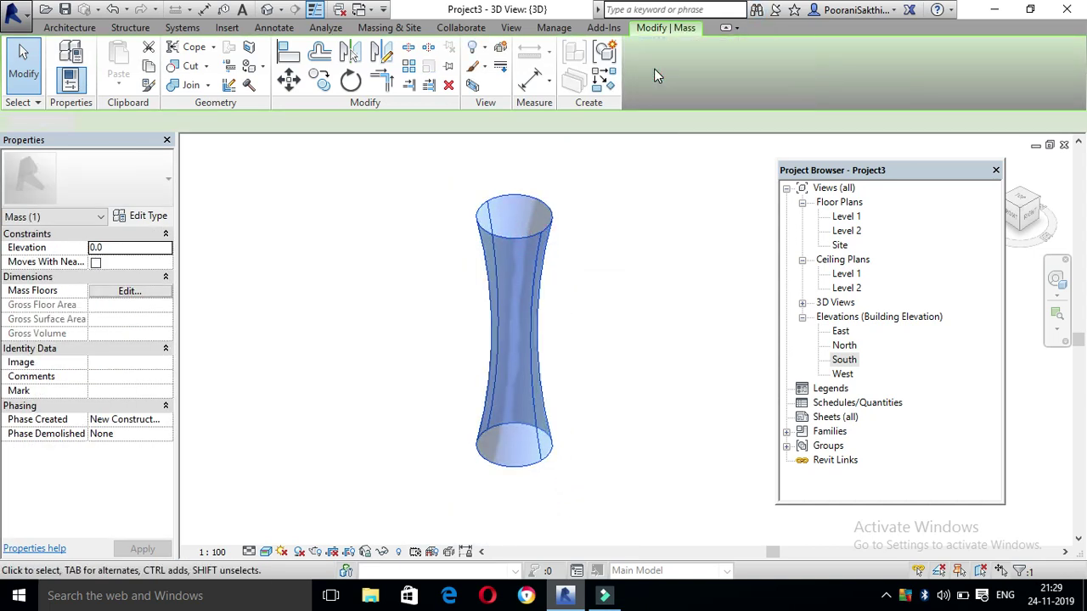
drag(441, 155, 613, 491)
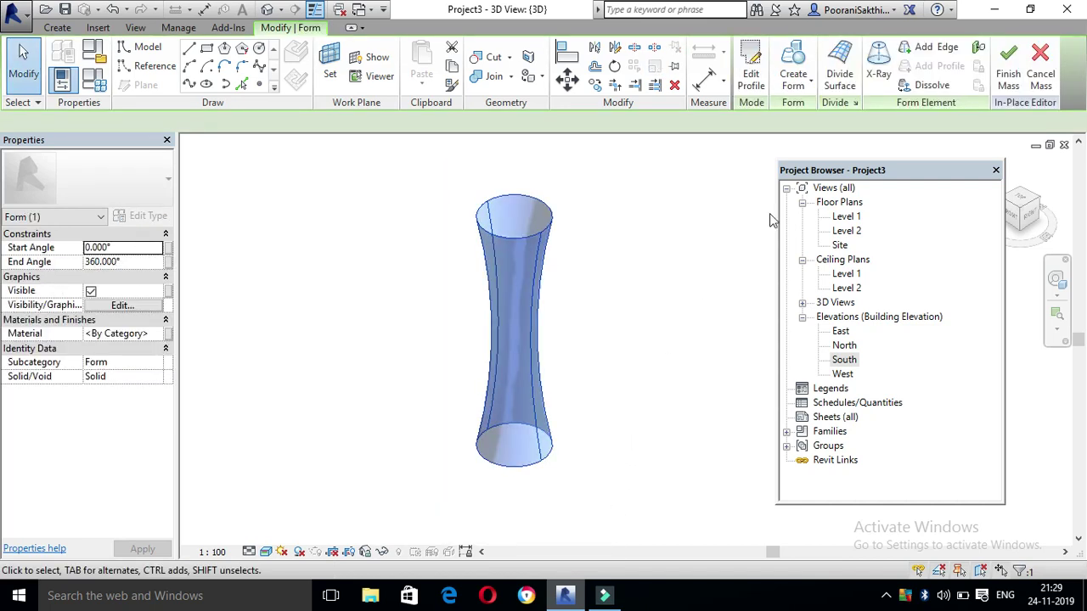
Divide the hourglass surface and give it the Triangle Checkerboard (flat) pattern
click(843, 77)
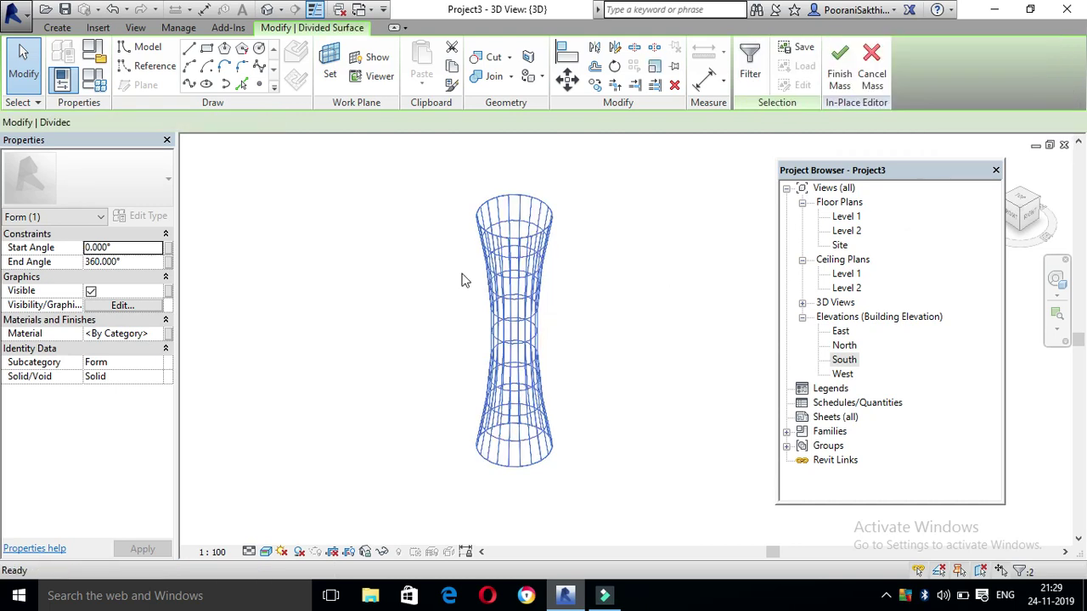
click(119, 188)
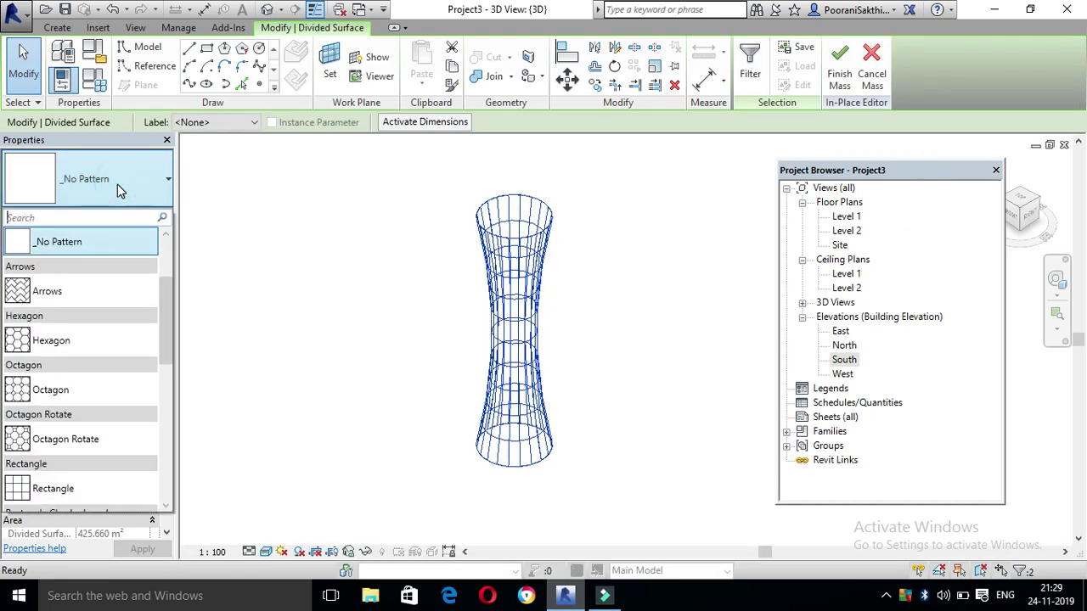
scroll(69, 412, down, 6)
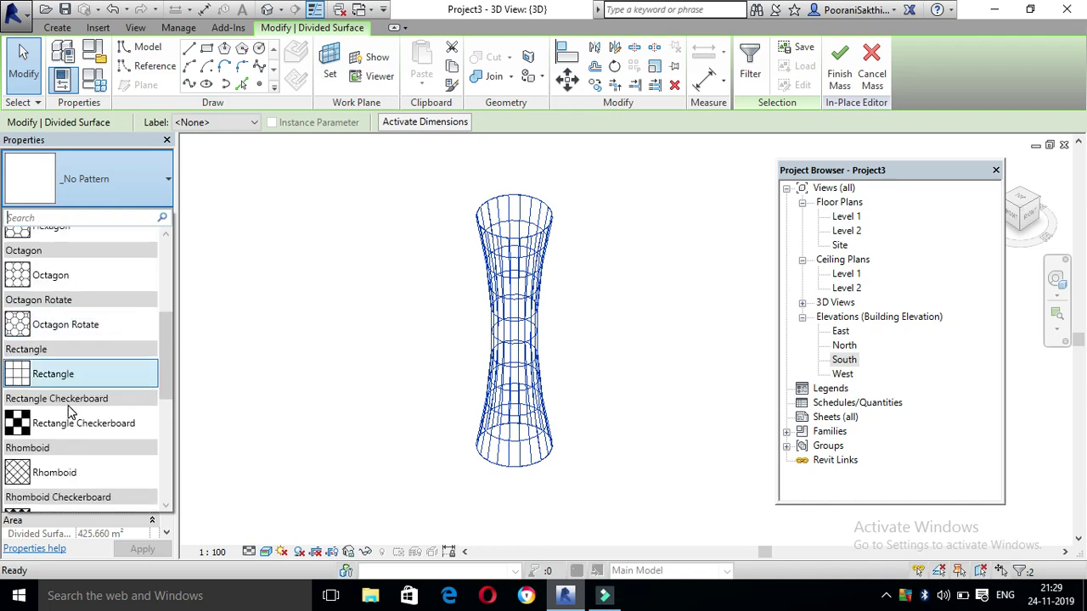
scroll(72, 412, down, 3)
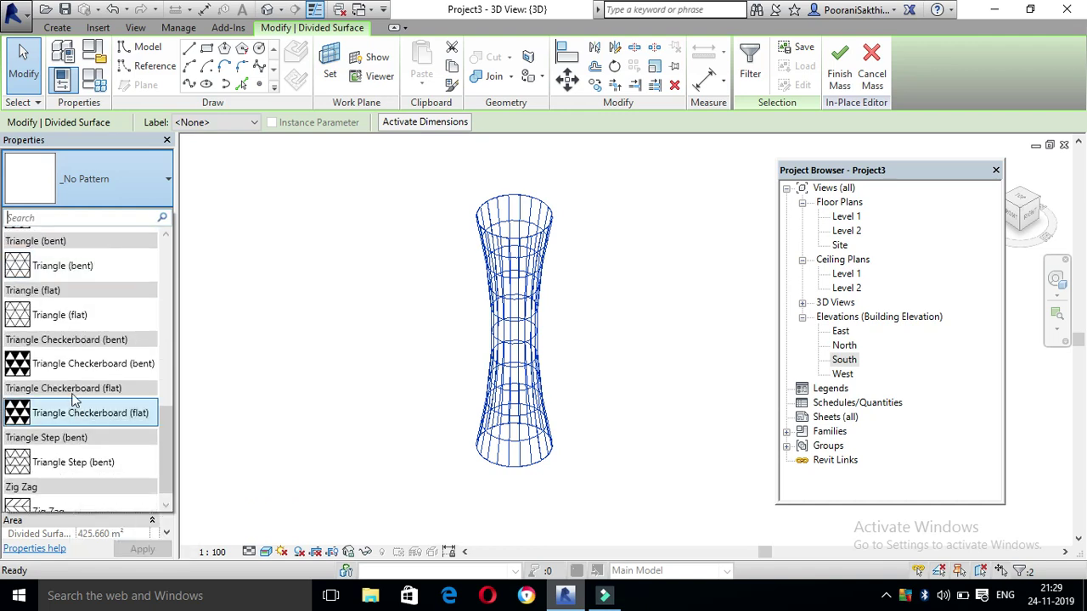
click(87, 415)
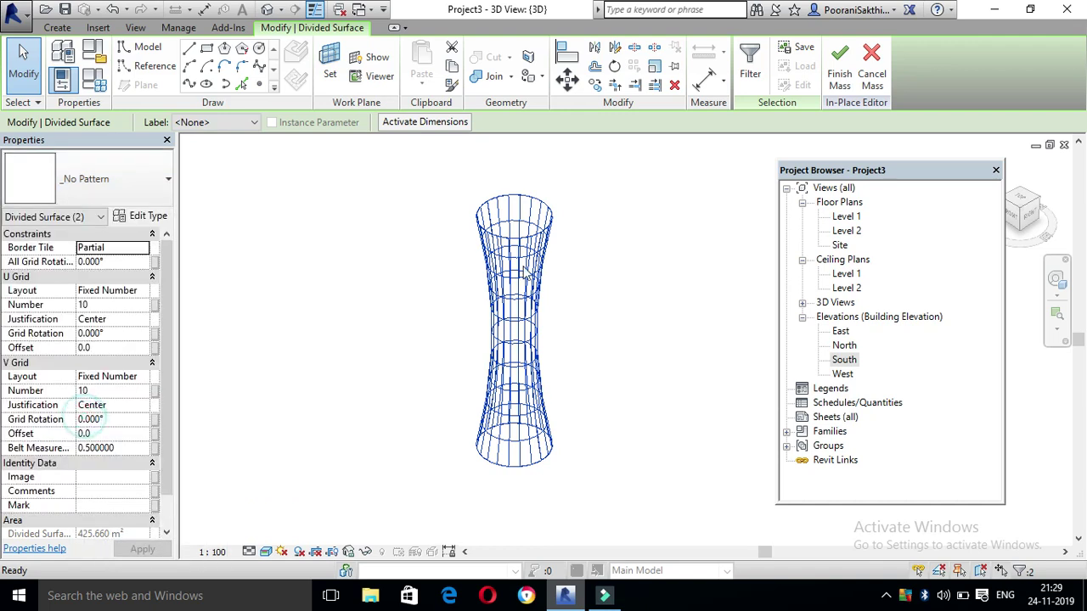
Finish the mass, then reopen Mass 1 for in-place editing
click(594, 295)
drag(443, 170, 590, 501)
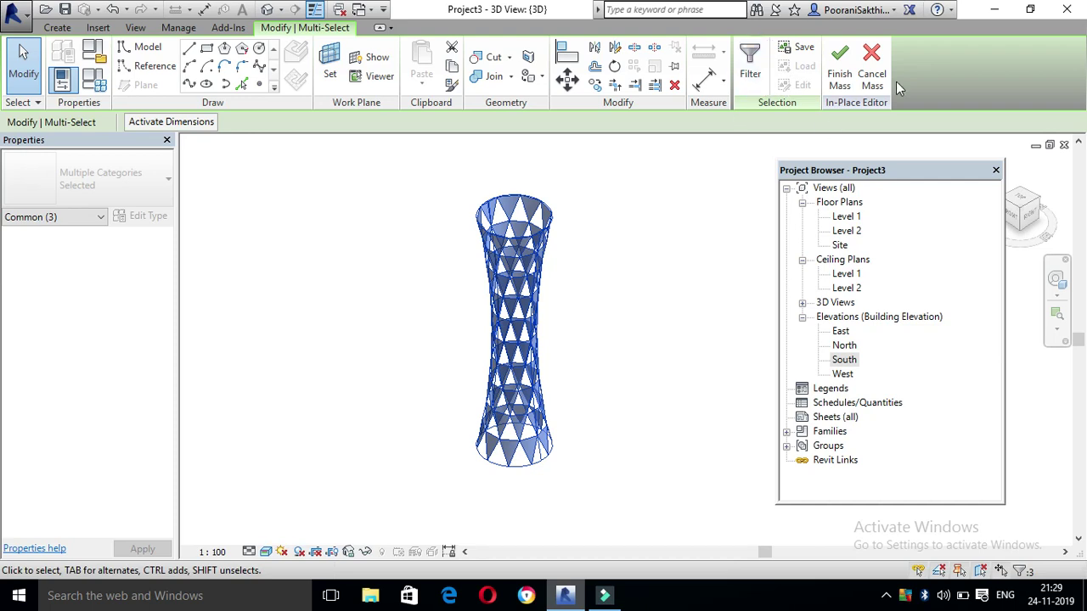
click(839, 65)
drag(396, 175, 643, 484)
click(662, 81)
drag(623, 398, 669, 495)
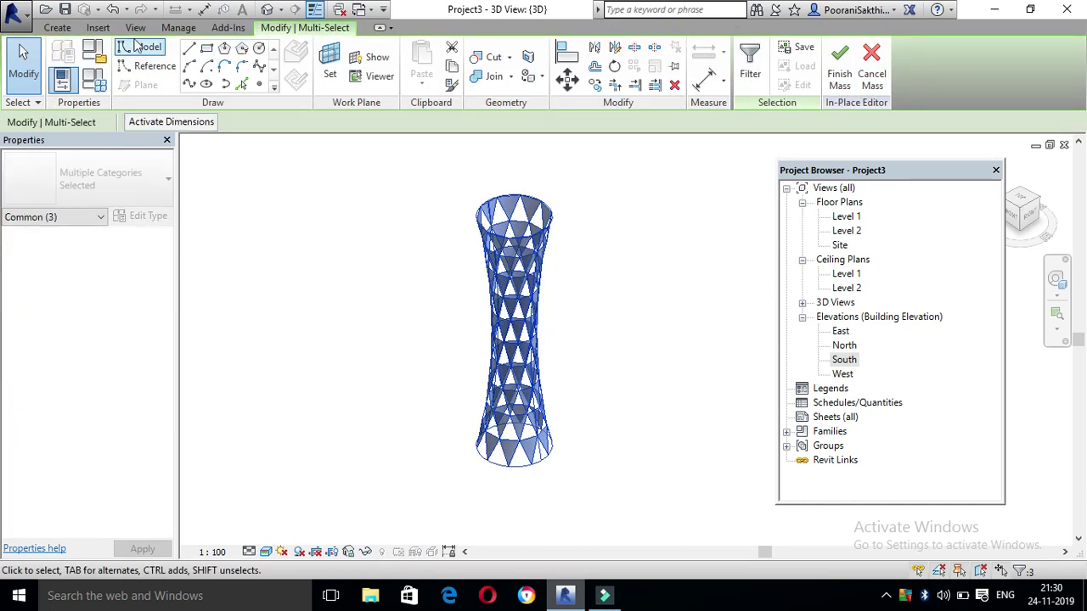
click(57, 27)
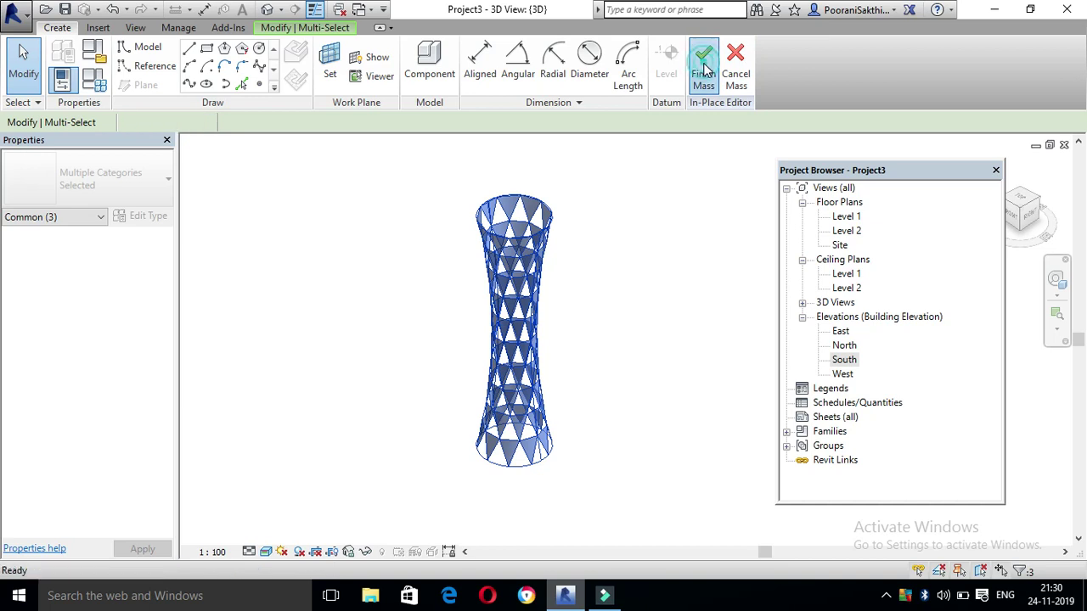
Finish editing Mass 1 and select the triangle-panelled hourglass mass in 3D
click(702, 68)
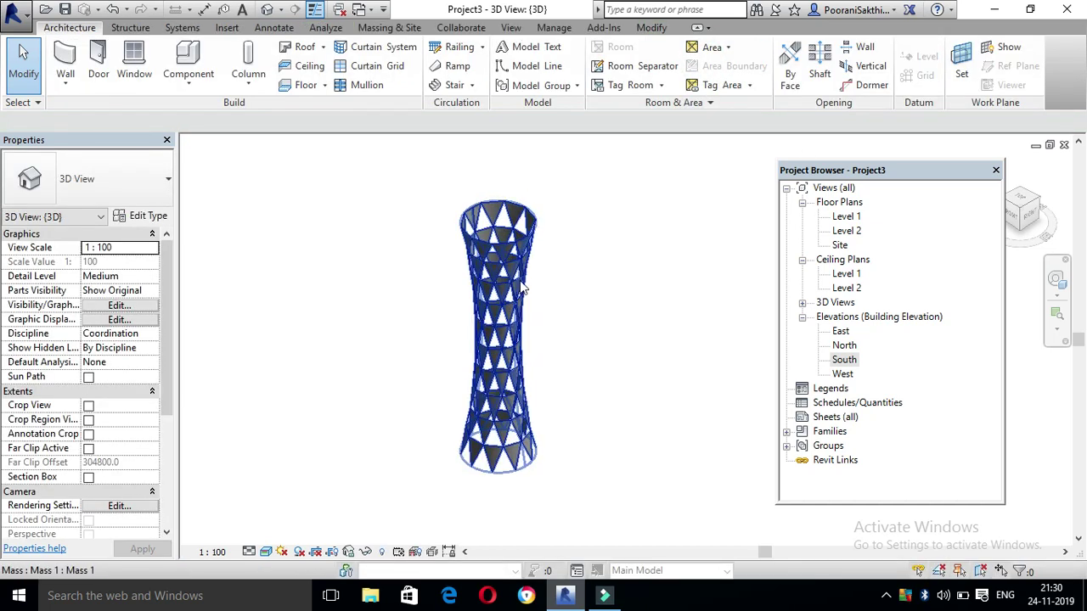
click(524, 288)
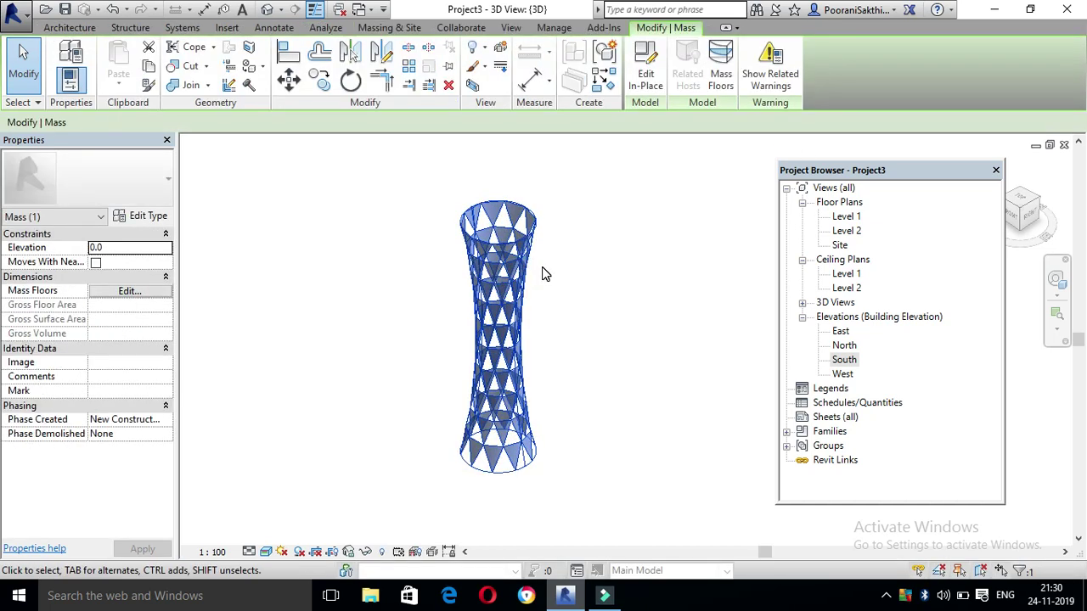